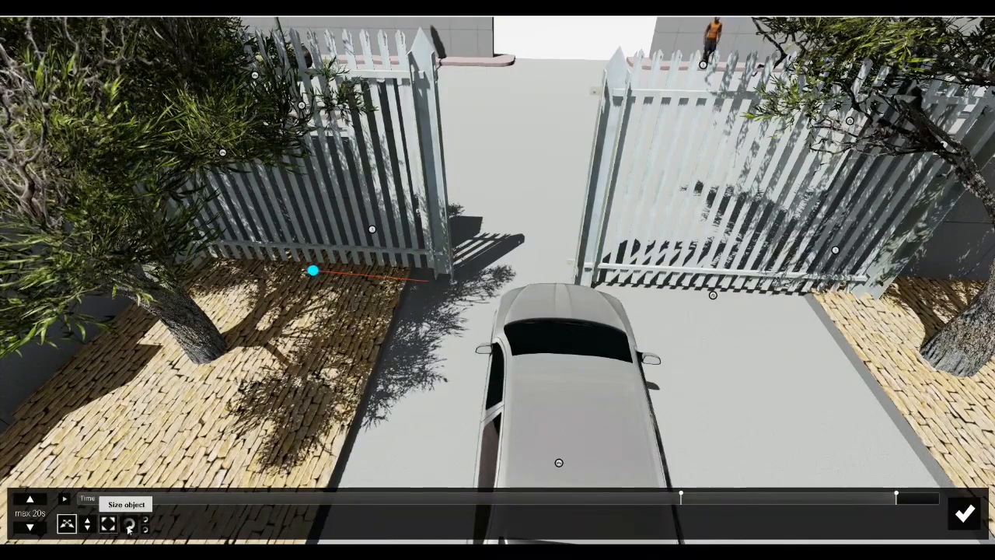
# - Keyframe the right-hand gate leaf closed at 14 s and slide it fully open beside the driveway at the following keyframe
pyautogui.click(130, 525)
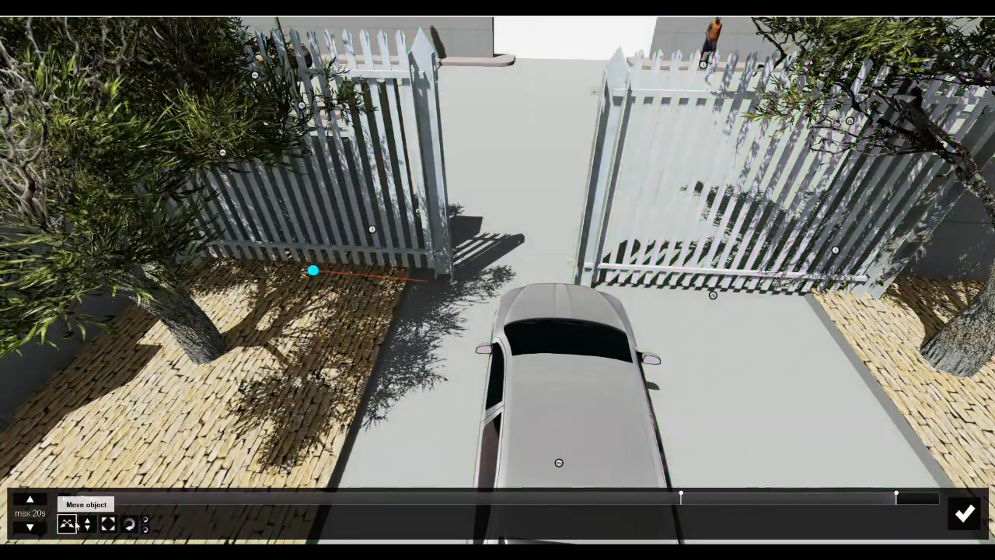
pyautogui.click(70, 524)
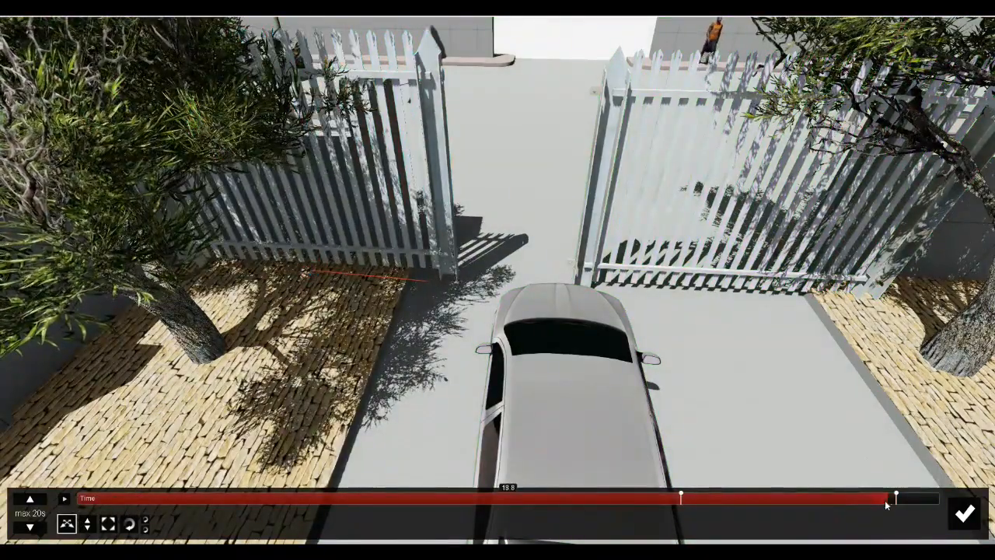
pyautogui.moveTo(844, 508); pyautogui.dragTo(681, 507)
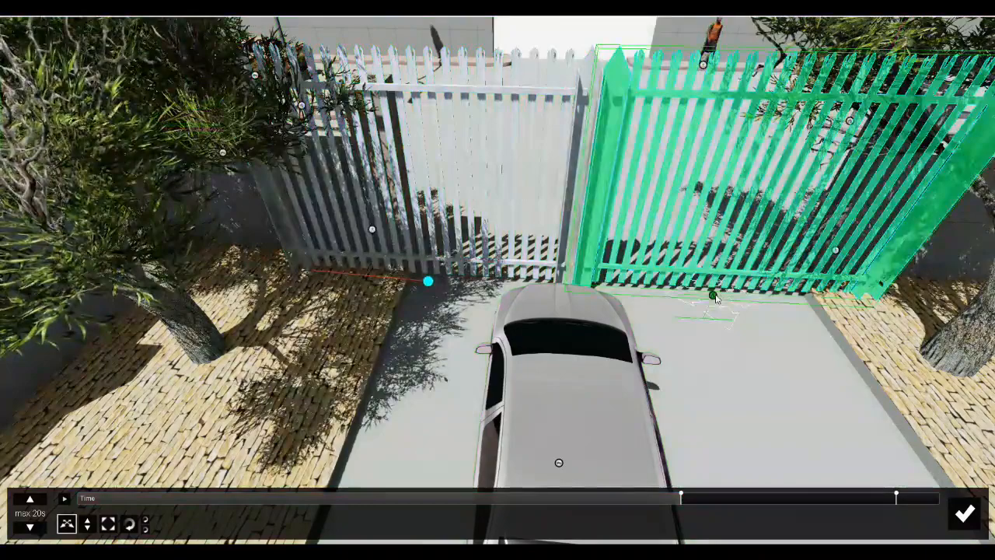
pyautogui.moveTo(714, 297); pyautogui.dragTo(718, 308)
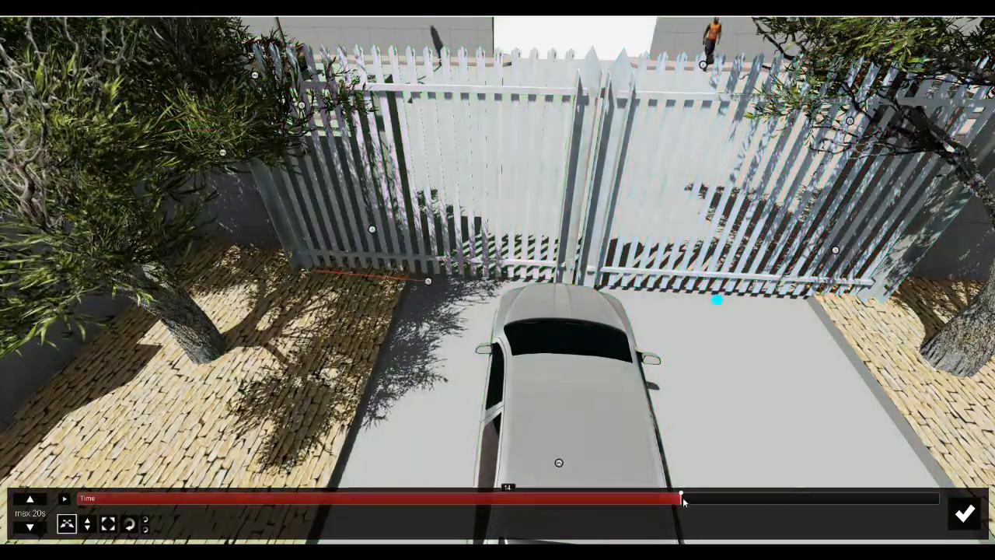
pyautogui.moveTo(683, 502); pyautogui.dragTo(896, 502)
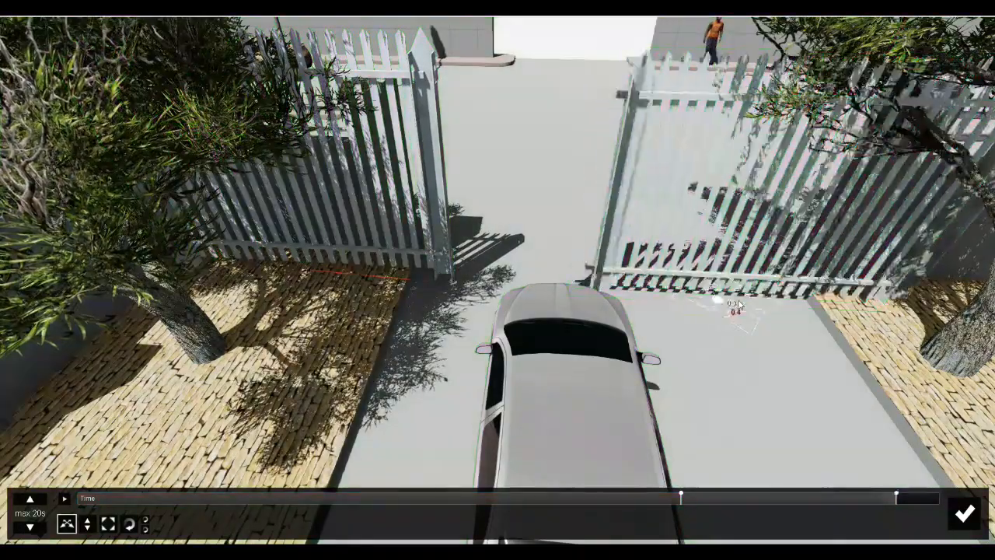
pyautogui.moveTo(737, 306)
pyautogui.mouseDown()
pyautogui.moveTo(887, 311)
pyautogui.moveTo(882, 303)
pyautogui.mouseUp()
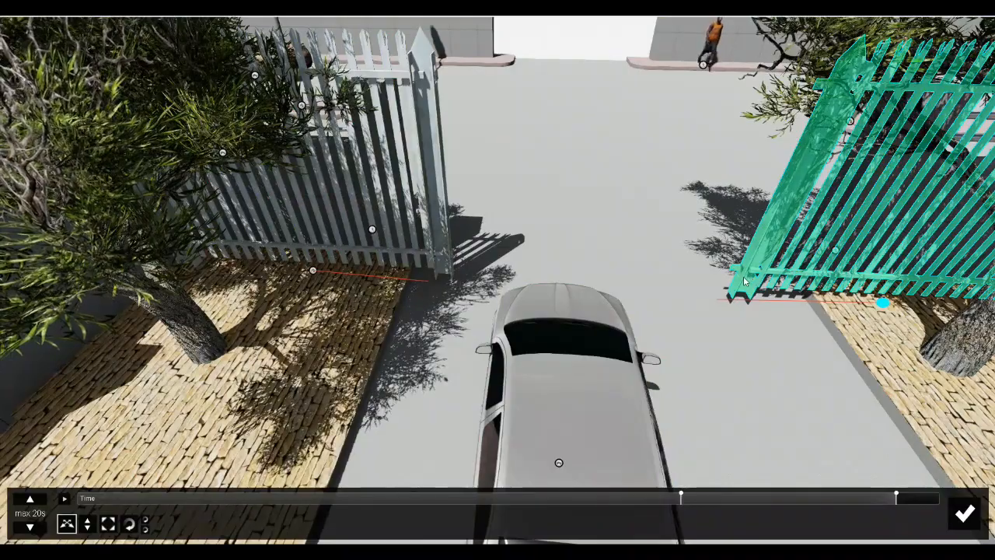
pyautogui.click(744, 276)
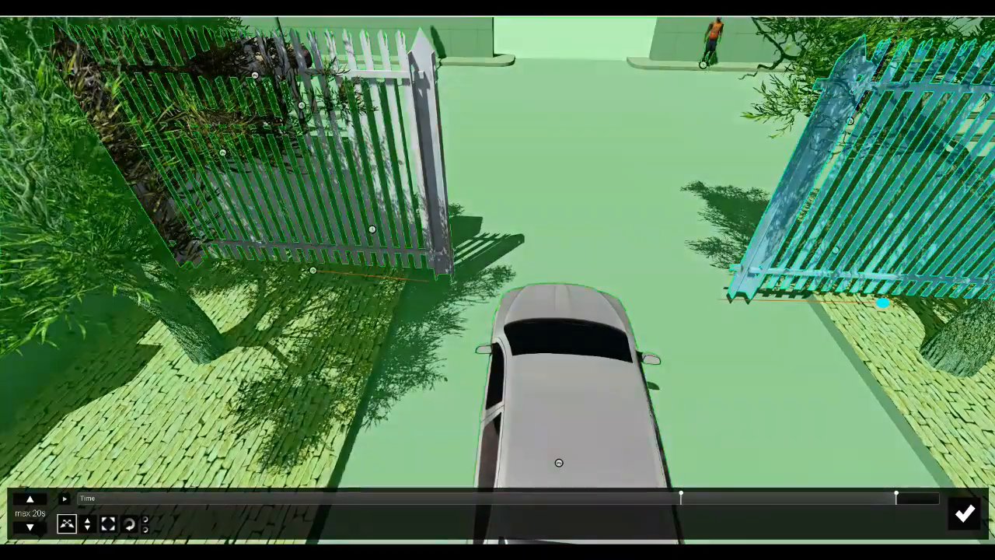
# - Keyframe the silver car farther back inside the driveway at 16 s and drive it forward to the open gate near the timeline's end
pyautogui.press('s')
pyautogui.moveTo(665, 371); pyautogui.dragTo(678, 419, button='right')
pyautogui.press('w')
pyautogui.moveTo(650, 291); pyautogui.dragTo(633, 324, button='right')
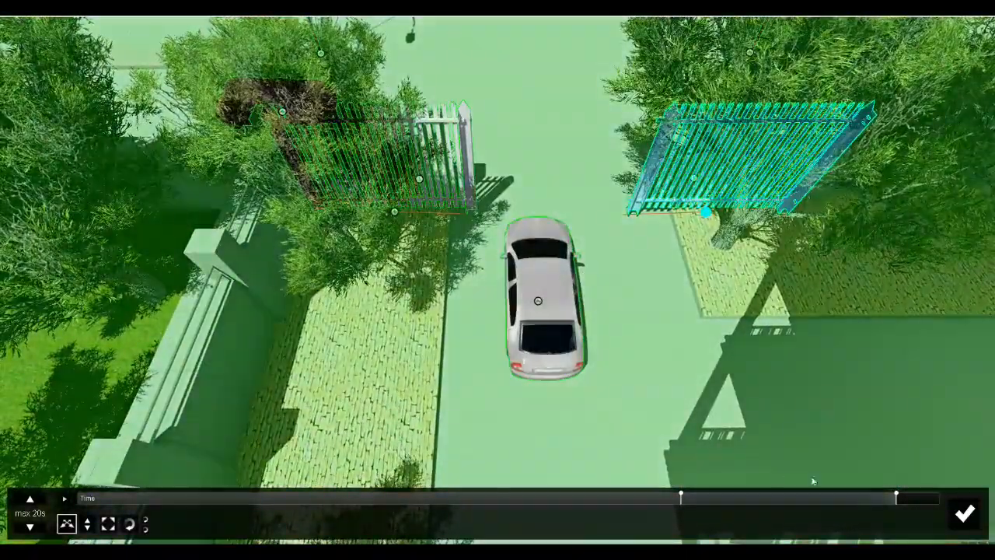
pyautogui.moveTo(888, 498); pyautogui.dragTo(768, 506)
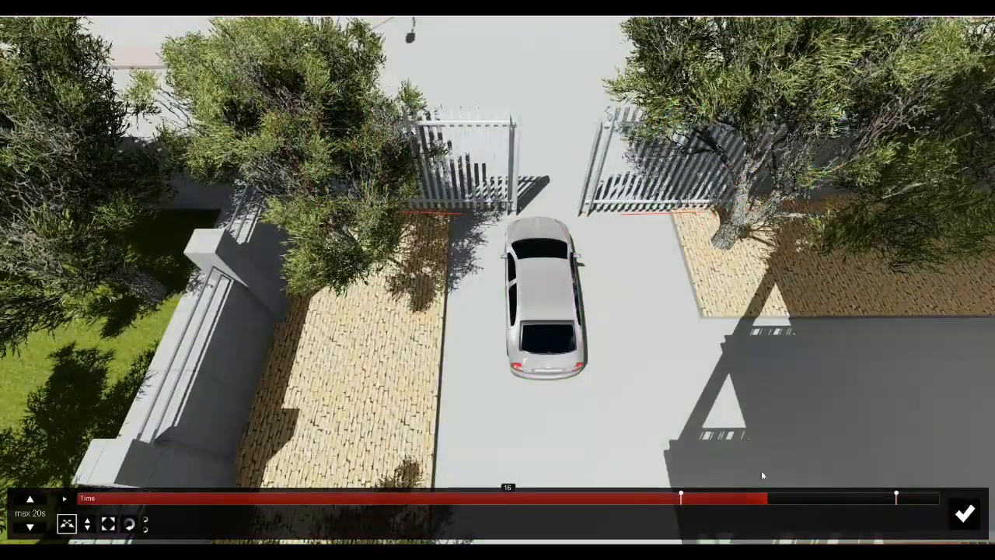
pyautogui.moveTo(561, 187); pyautogui.dragTo(549, 226, button='right')
pyautogui.press('q')
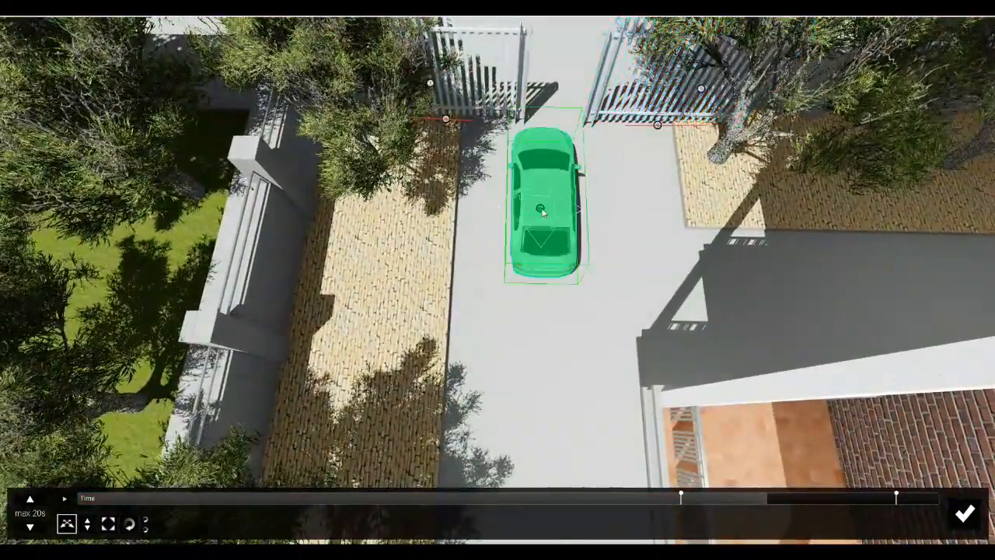
pyautogui.moveTo(543, 212); pyautogui.dragTo(579, 336)
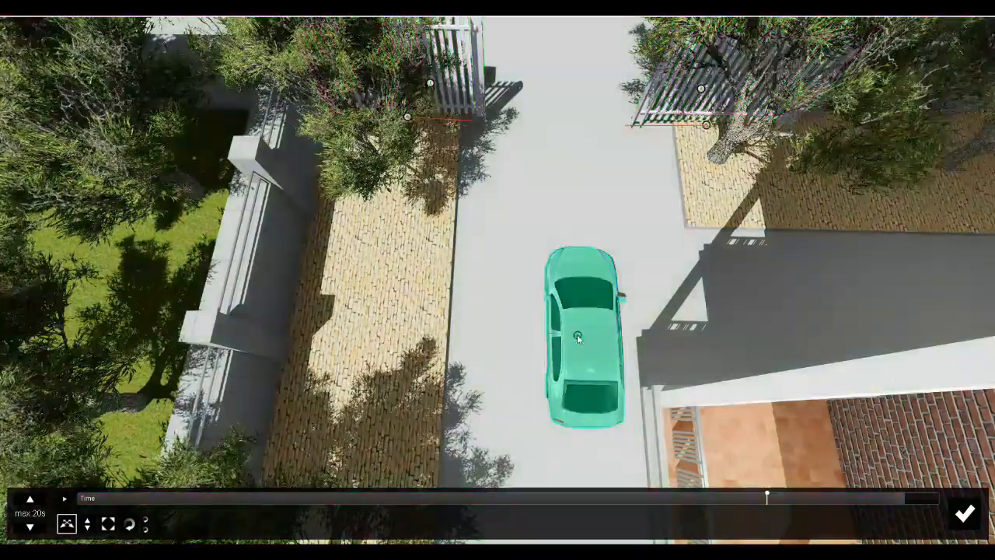
pyautogui.moveTo(577, 336); pyautogui.dragTo(567, 145)
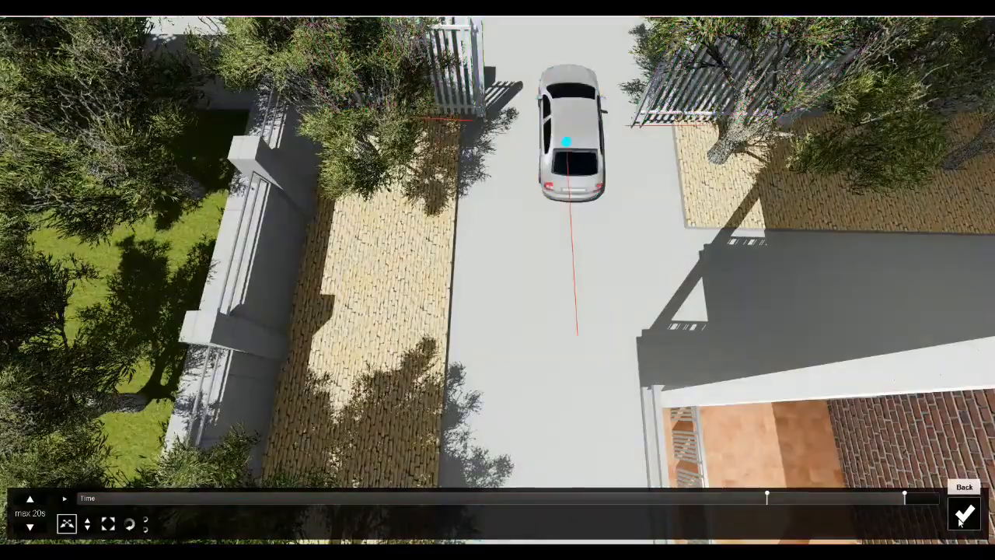
# - Accept the gate and car movements and play back the Flythrough clip to check them
pyautogui.click(964, 514)
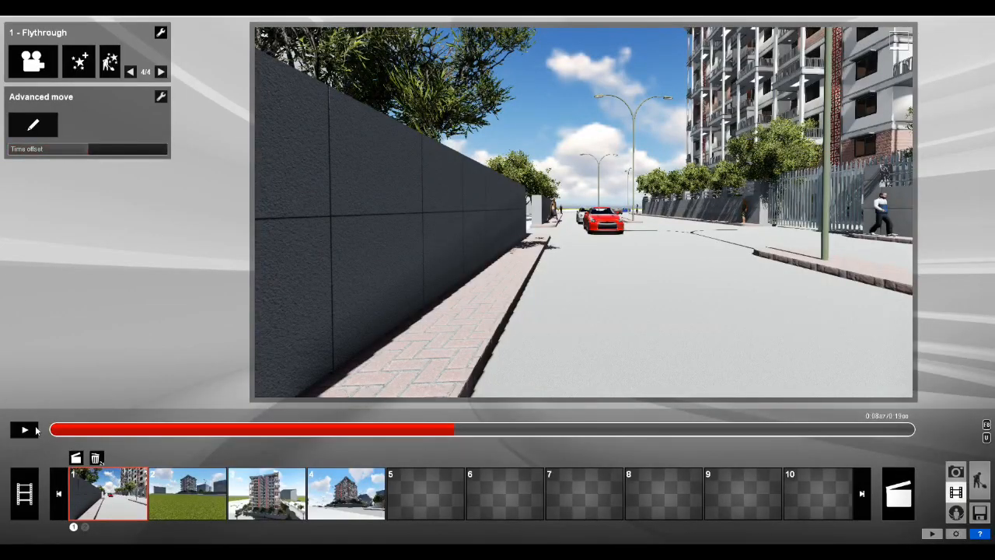
pyautogui.click(34, 430)
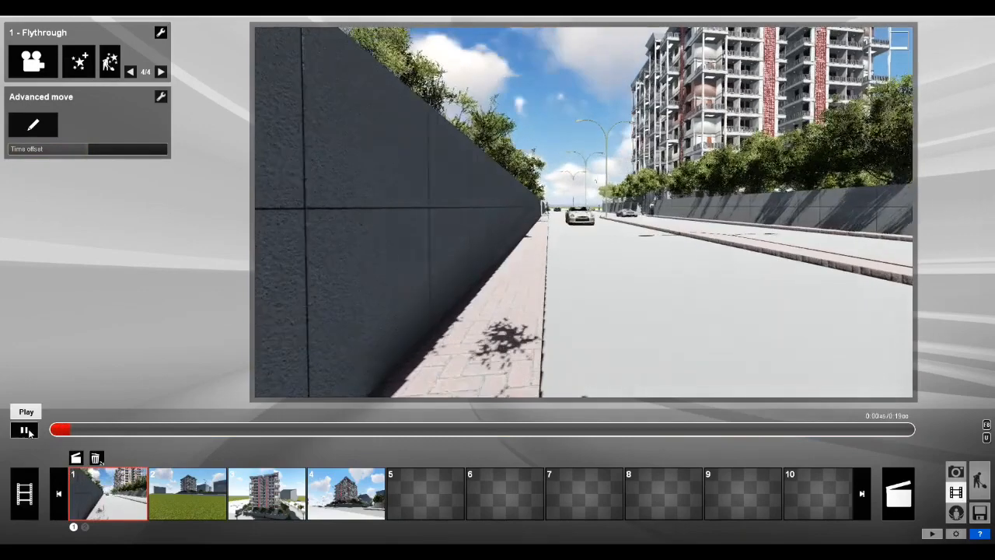
pyautogui.click(30, 433)
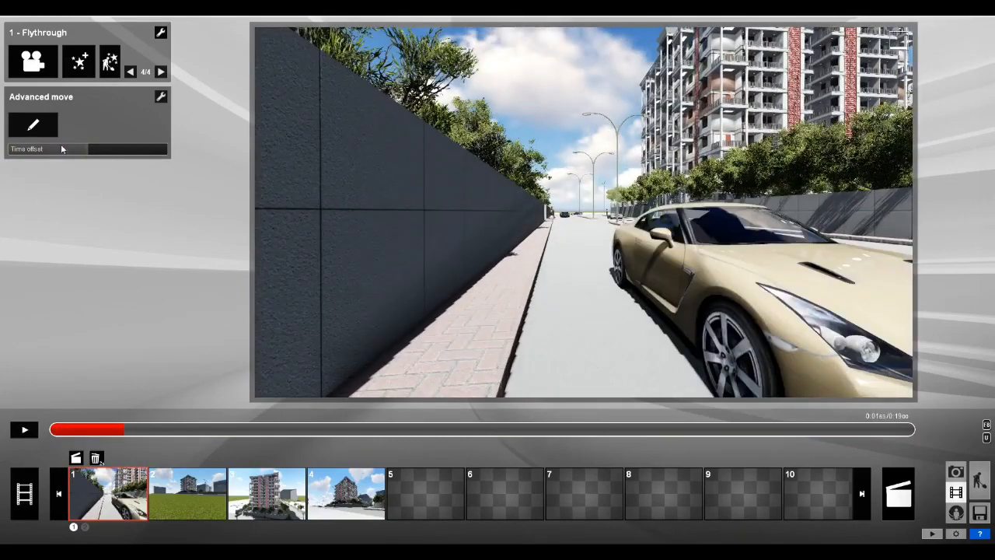
# - Open the Advanced move effect for editing and reposition the orange-clothed pedestrian on the sidewalk across from the gate
pyautogui.click(56, 125)
pyautogui.press('w')
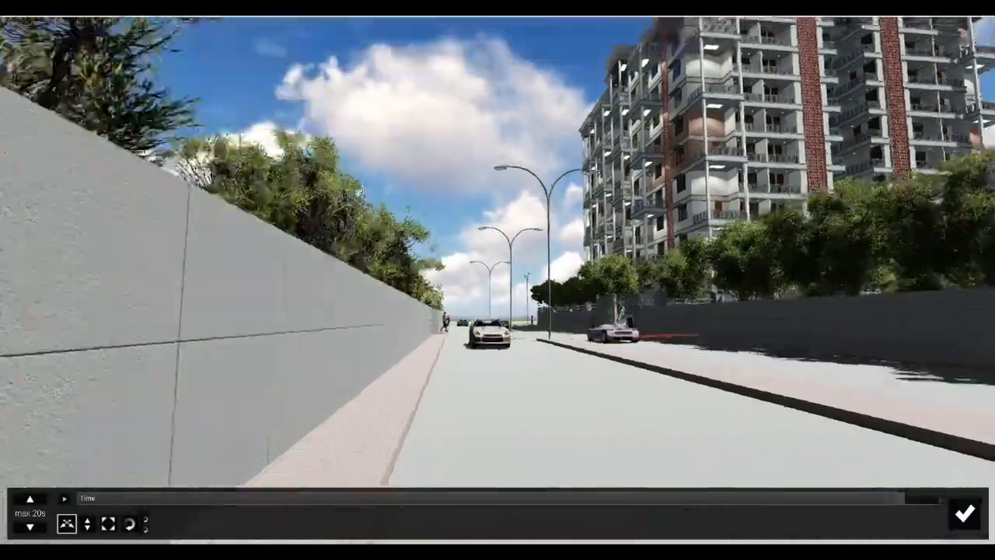
pyautogui.press('w')
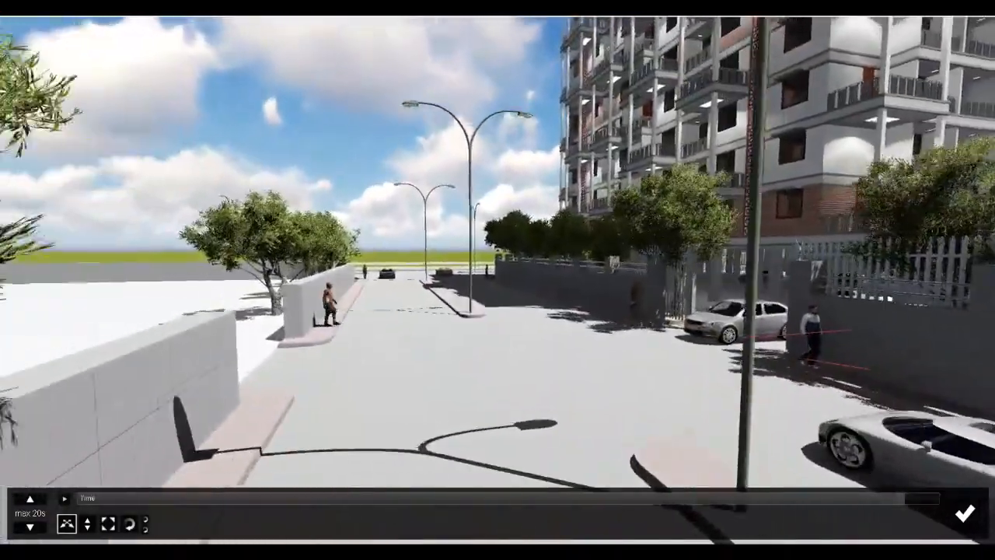
pyautogui.press('w')
pyautogui.press('s')
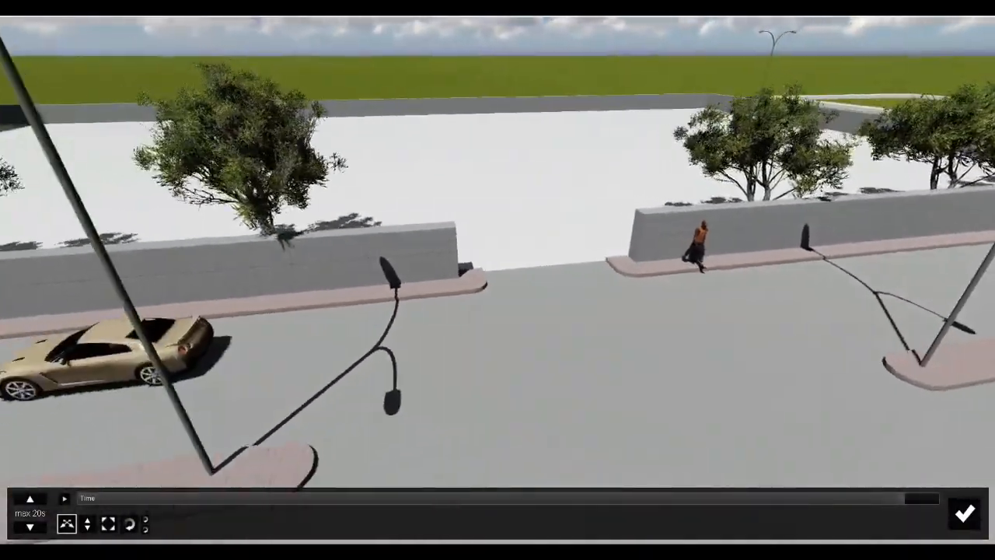
pyautogui.moveTo(713, 235); pyautogui.dragTo(666, 215, button='right')
pyautogui.press('w')
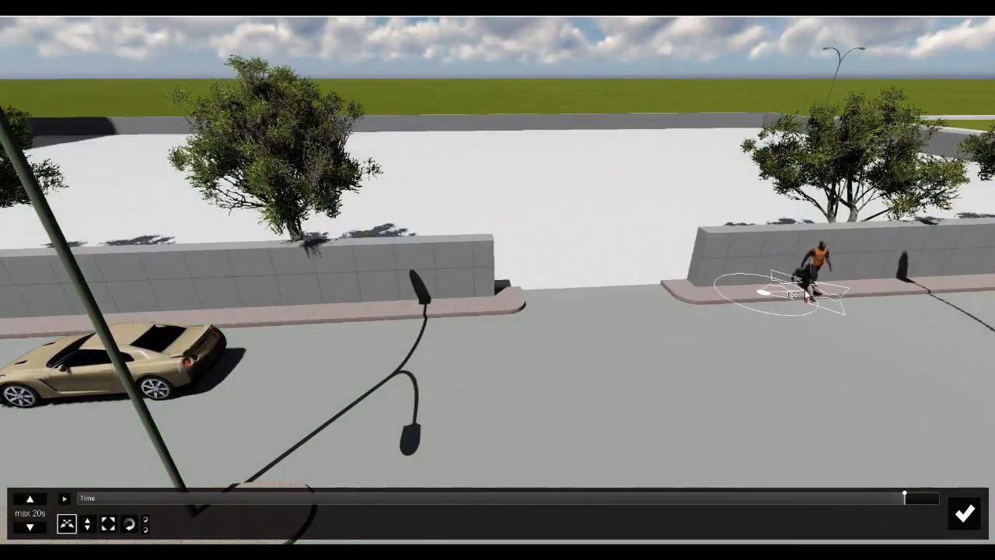
pyautogui.moveTo(810, 294); pyautogui.dragTo(808, 290)
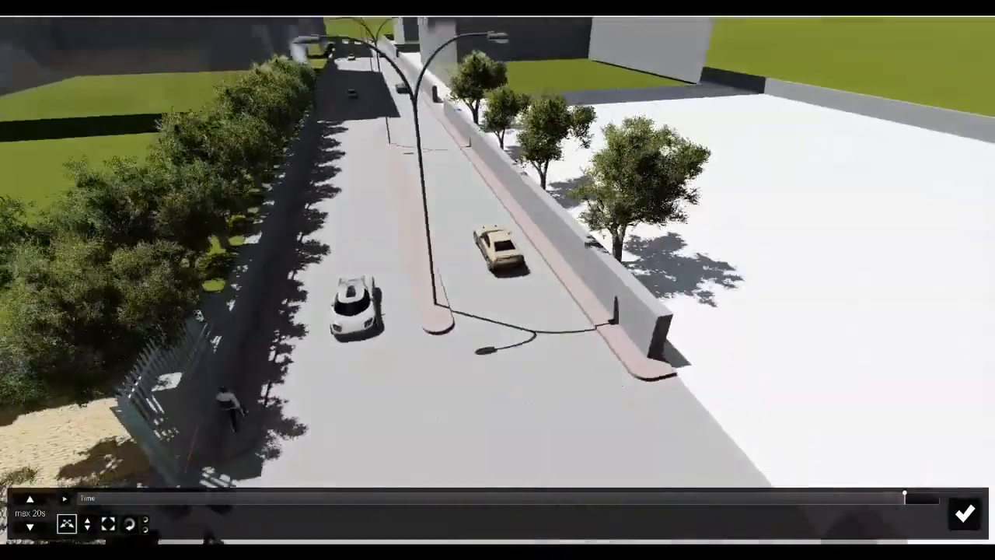
# - Keyframe the orange-clothed pedestrian's starting position on the sidewalk beside the wall at the beginning of the timeline
pyautogui.moveTo(770, 439); pyautogui.dragTo(849, 491, button='right')
pyautogui.press('s')
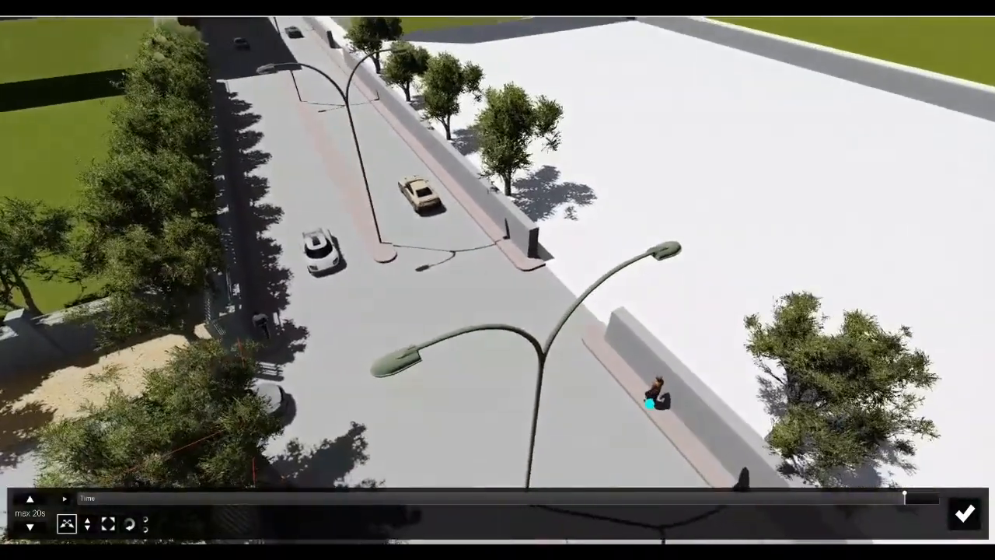
pyautogui.press('w')
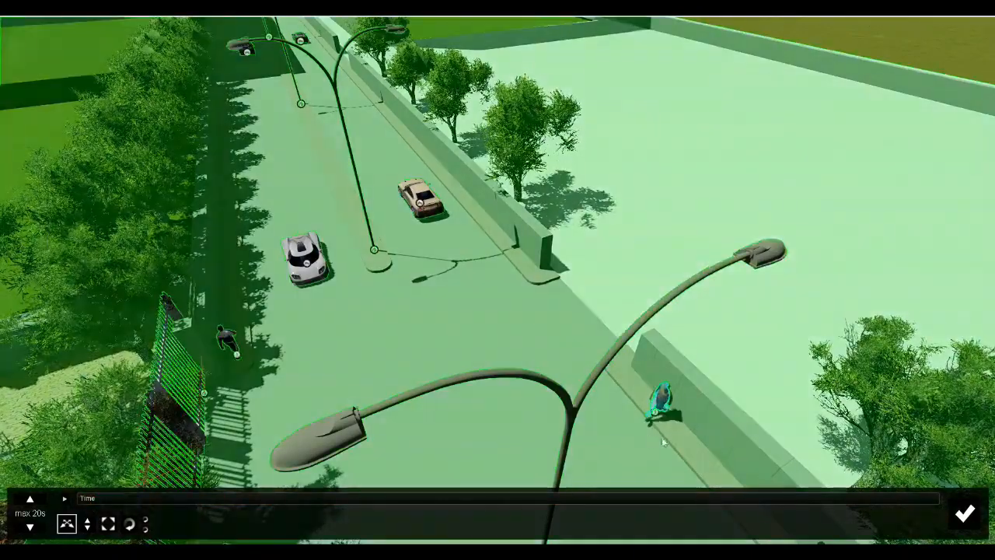
pyautogui.moveTo(614, 311); pyautogui.dragTo(647, 366, button='right')
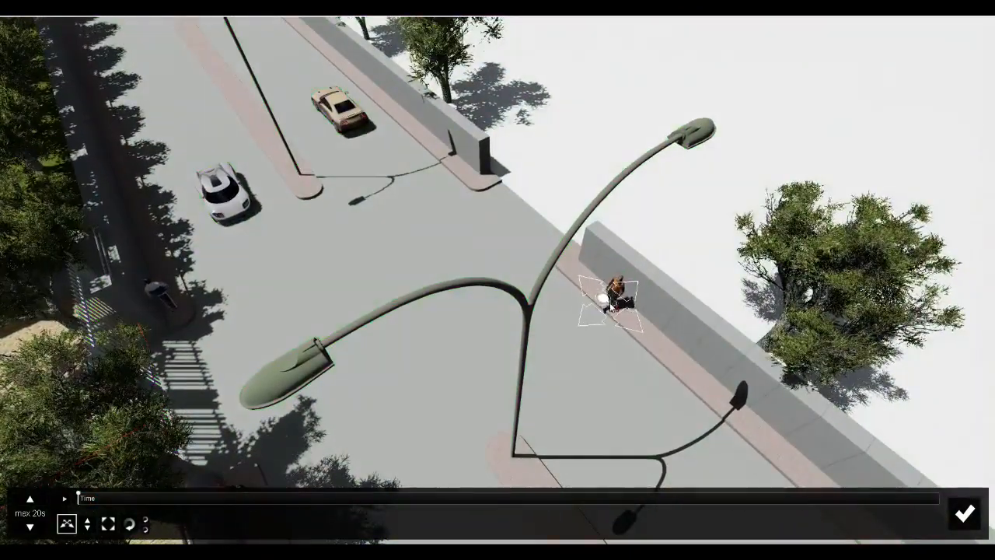
pyautogui.moveTo(624, 320); pyautogui.dragTo(626, 319)
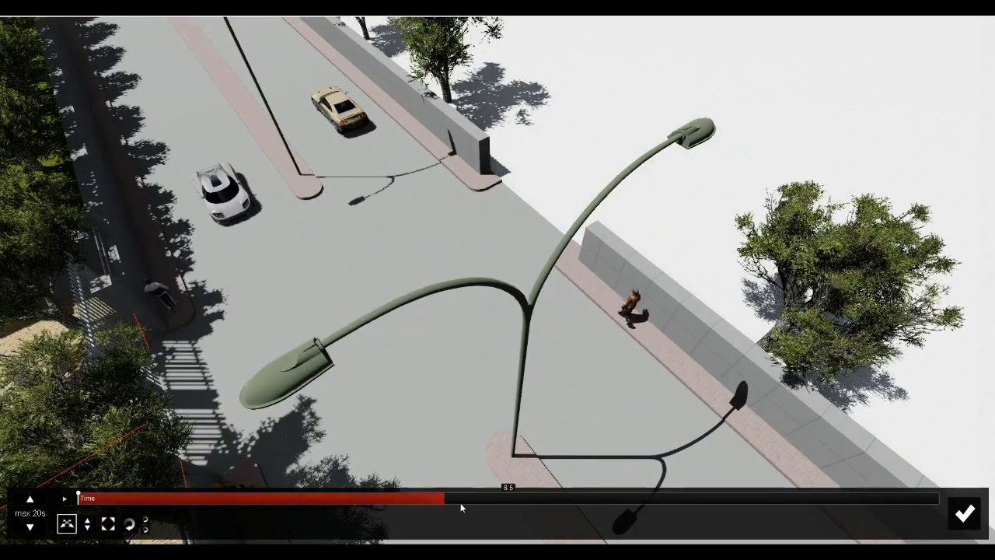
# - At 12.8 s, move the orange-clothed pedestrian about 19 m along the sidewalk, past the opening in the wall
pyautogui.click(629, 498)
pyautogui.moveTo(631, 427); pyautogui.dragTo(631, 379, button='right')
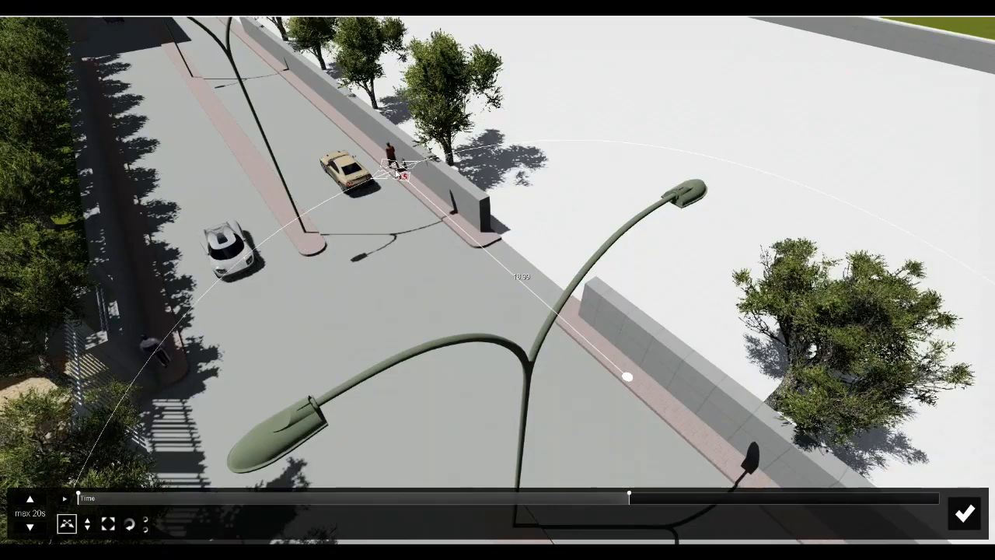
pyautogui.moveTo(395, 171); pyautogui.dragTo(395, 170)
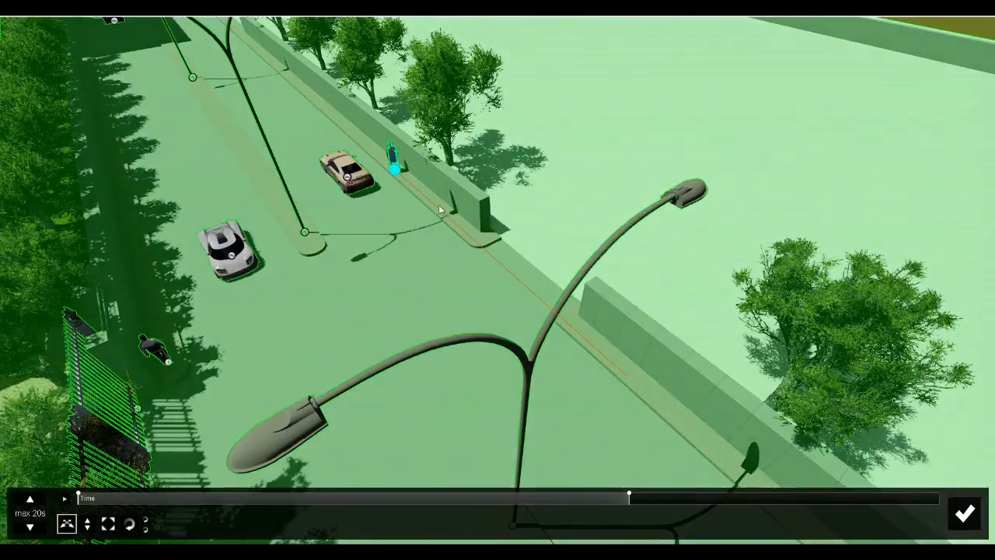
# - Accept the pedestrian's movement and play the Flythrough clip again
pyautogui.click(964, 515)
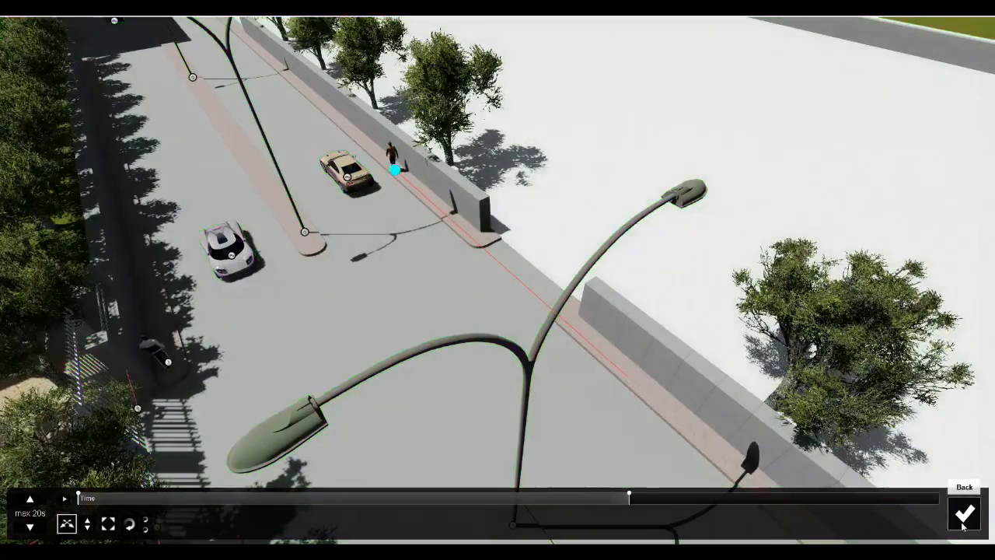
pyautogui.click(963, 526)
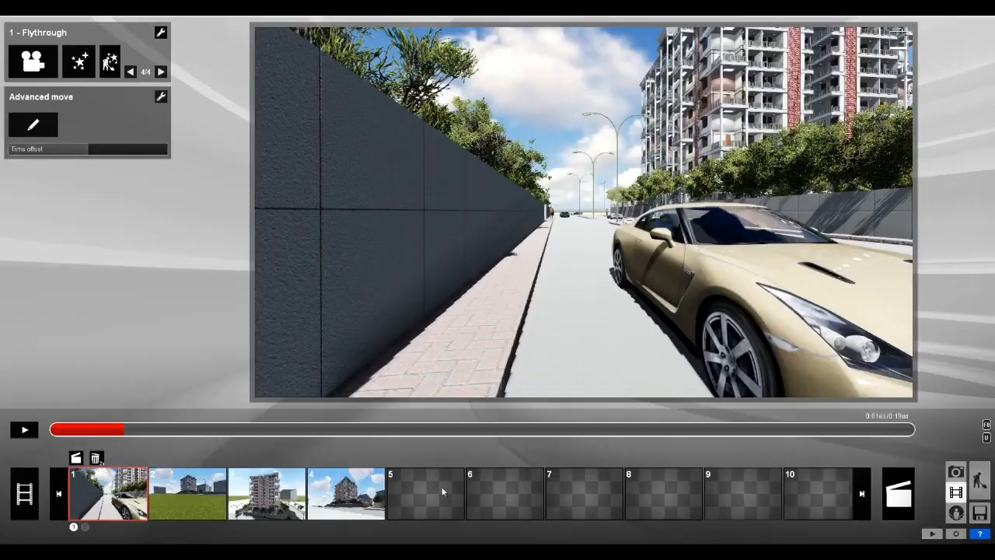
pyautogui.click(48, 430)
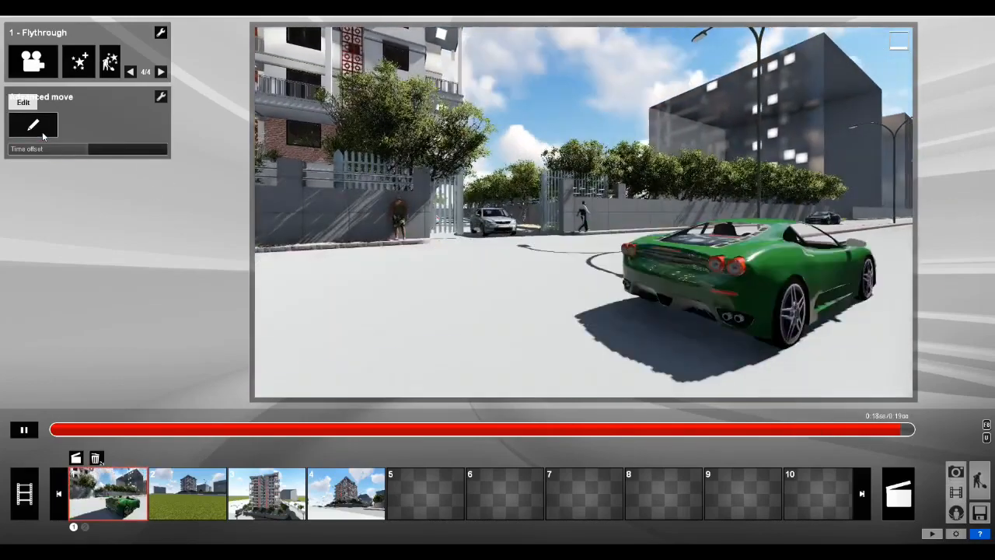
# - Animate the tracksuit pedestrian by the gate to walk about 14.7 m along the wall and return about 11 m, and accept the movement
pyautogui.click(42, 133)
pyautogui.press('w')
pyautogui.moveTo(288, 212); pyautogui.dragTo(410, 258, button='right')
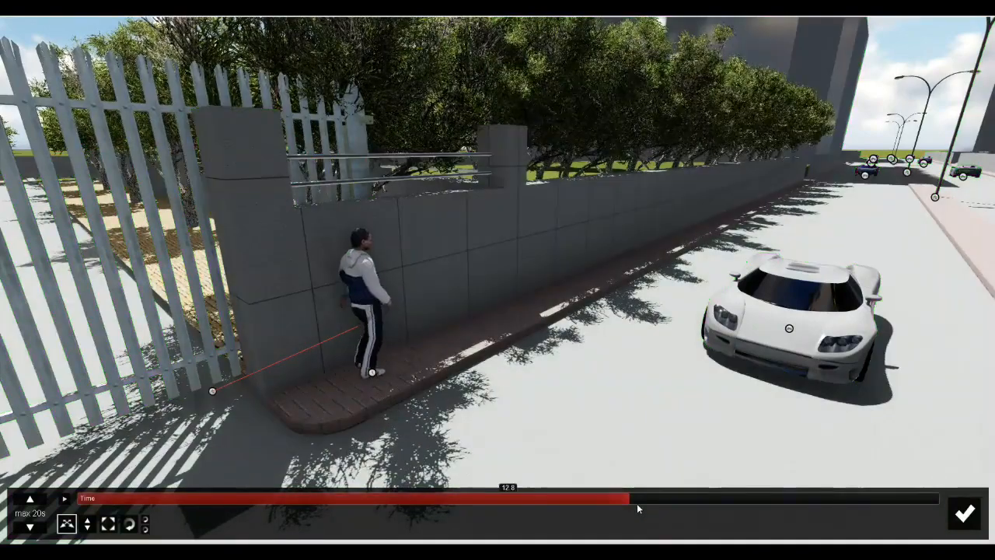
pyautogui.moveTo(633, 501); pyautogui.dragTo(686, 504)
pyautogui.click(376, 378)
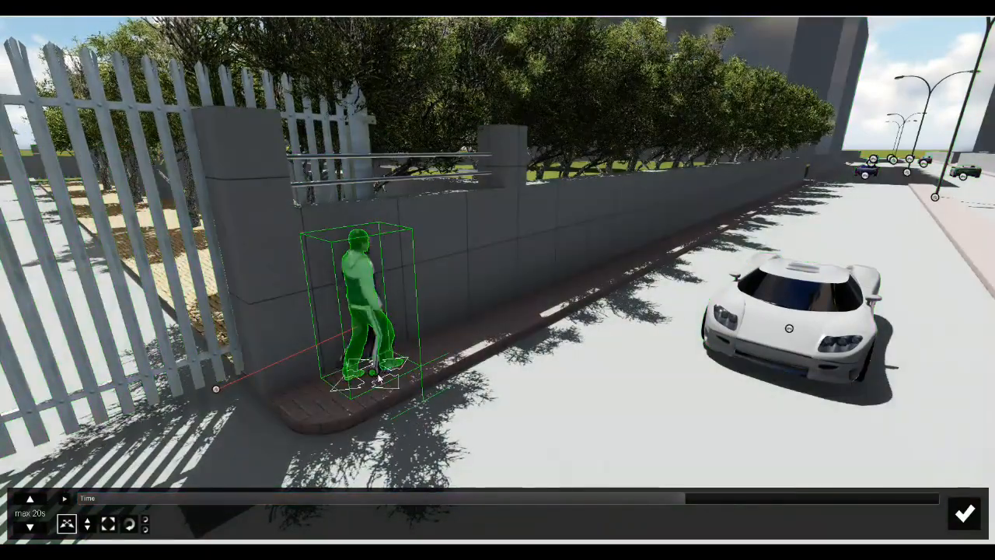
pyautogui.moveTo(379, 379); pyautogui.dragTo(632, 288)
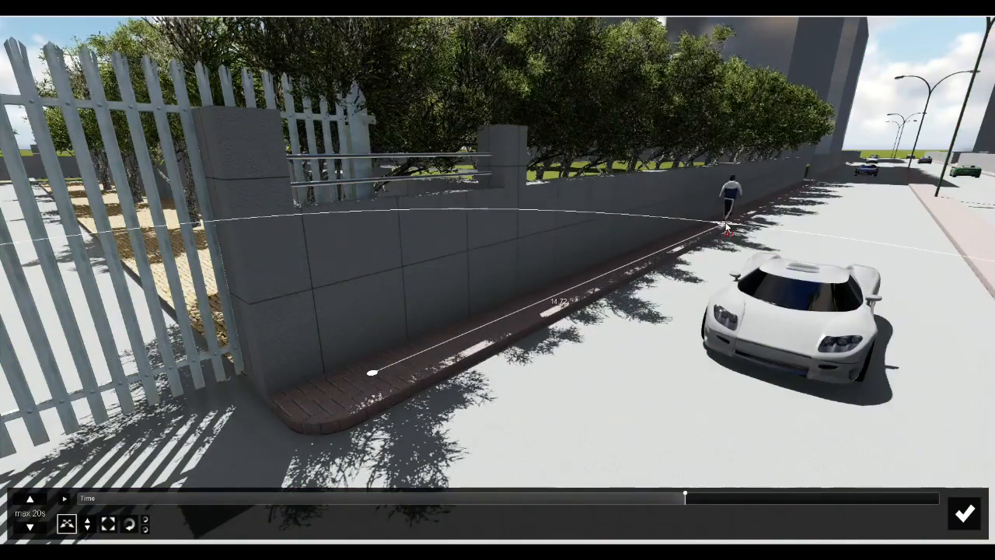
pyautogui.moveTo(723, 224); pyautogui.dragTo(723, 225)
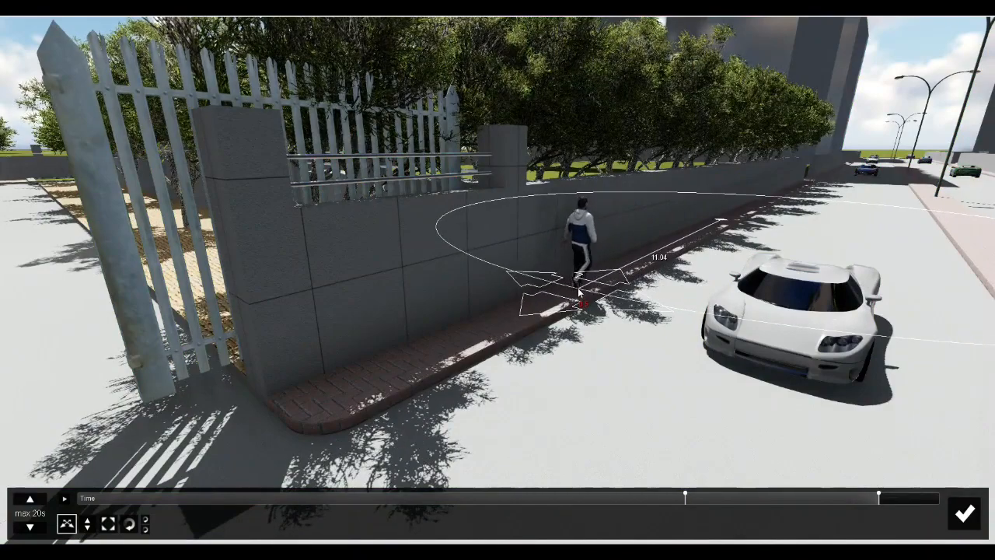
pyautogui.moveTo(578, 288); pyautogui.dragTo(578, 288)
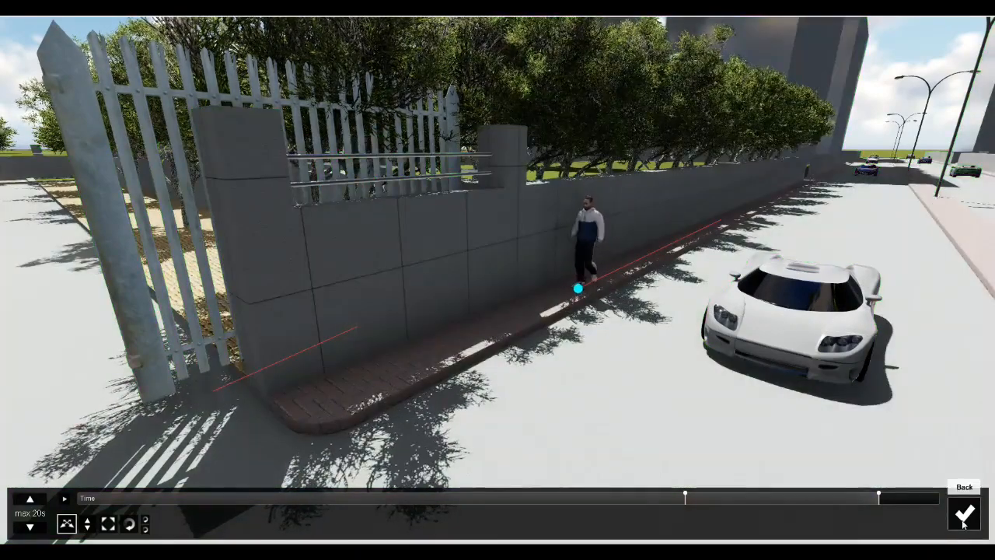
pyautogui.click(964, 515)
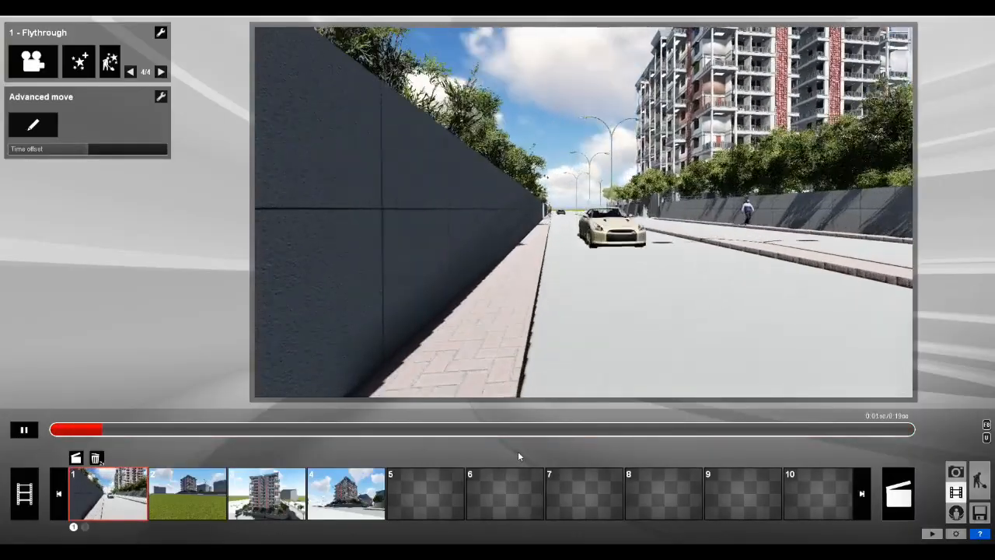
# - Reopen the Advanced move editor and remove the tracksuit pedestrian's existing movement keys beside the gate
pyautogui.click(482, 429)
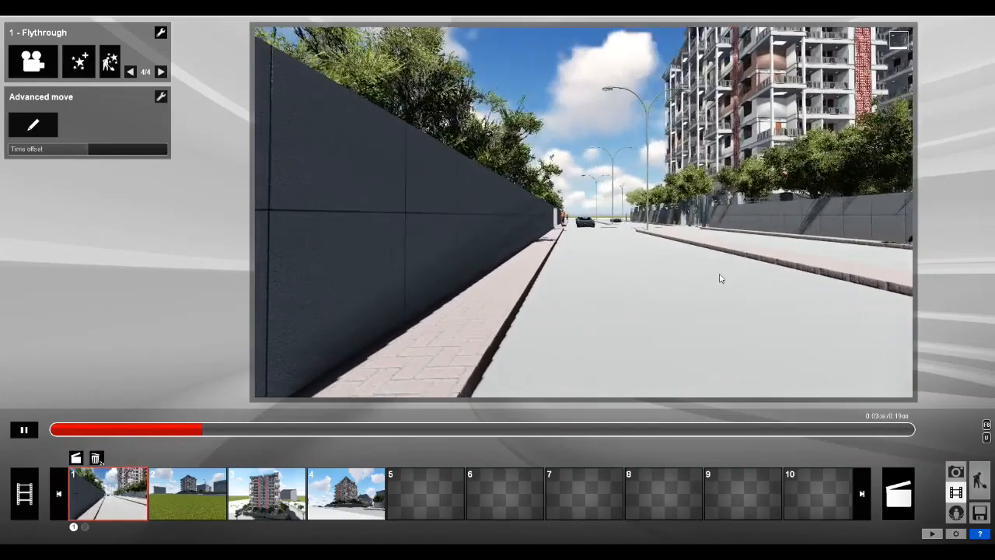
pyautogui.click(50, 129)
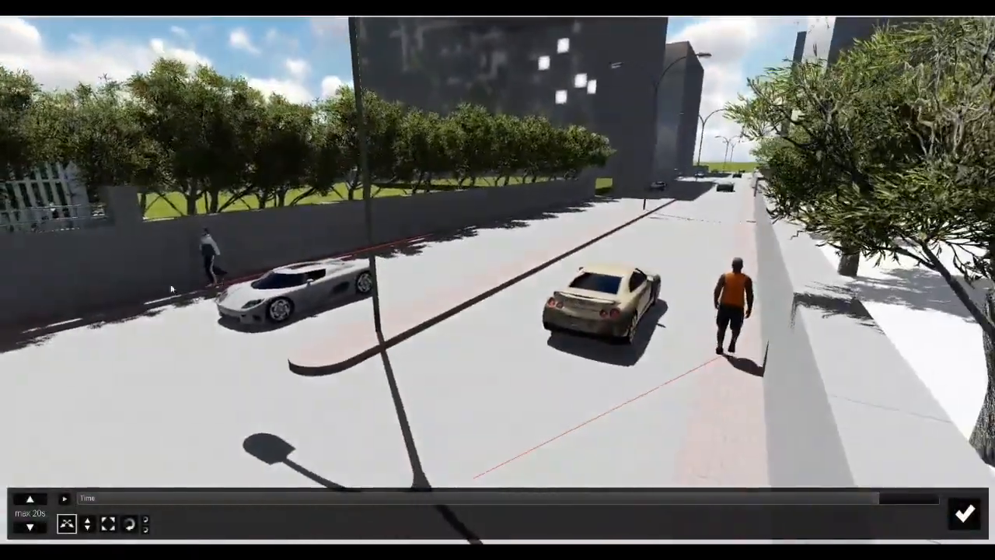
pyautogui.moveTo(171, 289); pyautogui.dragTo(488, 272, button='right')
pyautogui.click(485, 272)
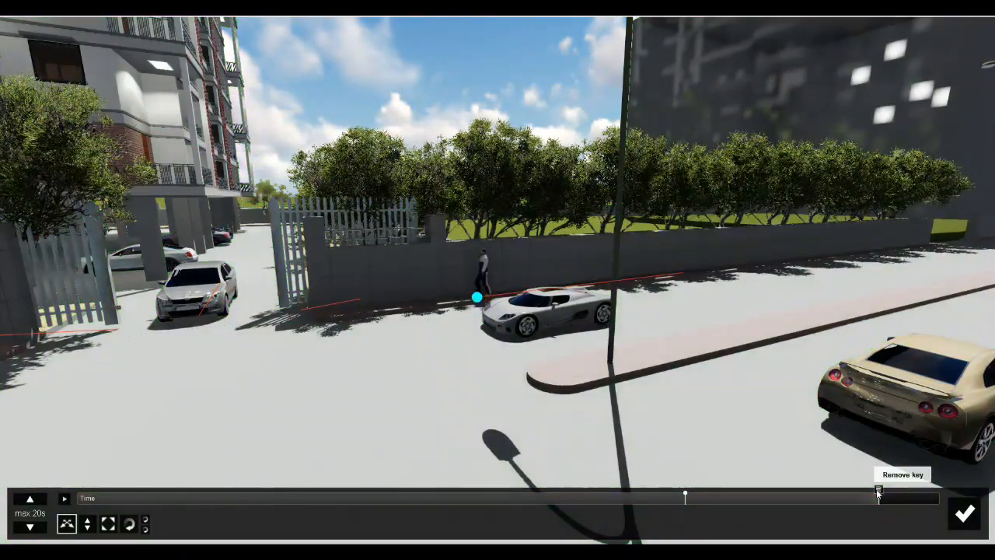
pyautogui.click(684, 495)
pyautogui.click(346, 299)
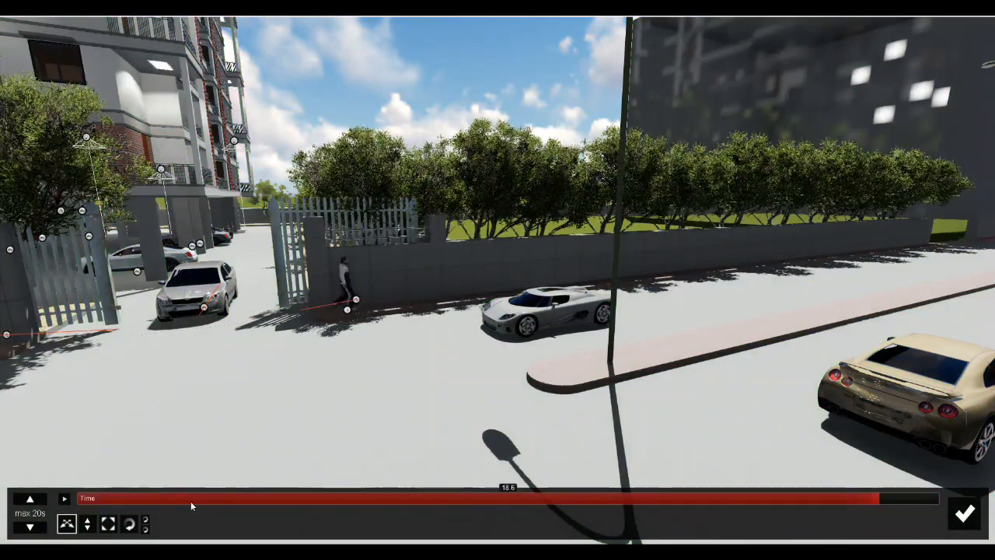
# - Keyframe the tracksuit pedestrian beside the gate near the timeline's beginning, and move him far along the wall past the lamp post at about its middle
pyautogui.moveTo(190, 501); pyautogui.dragTo(117, 507)
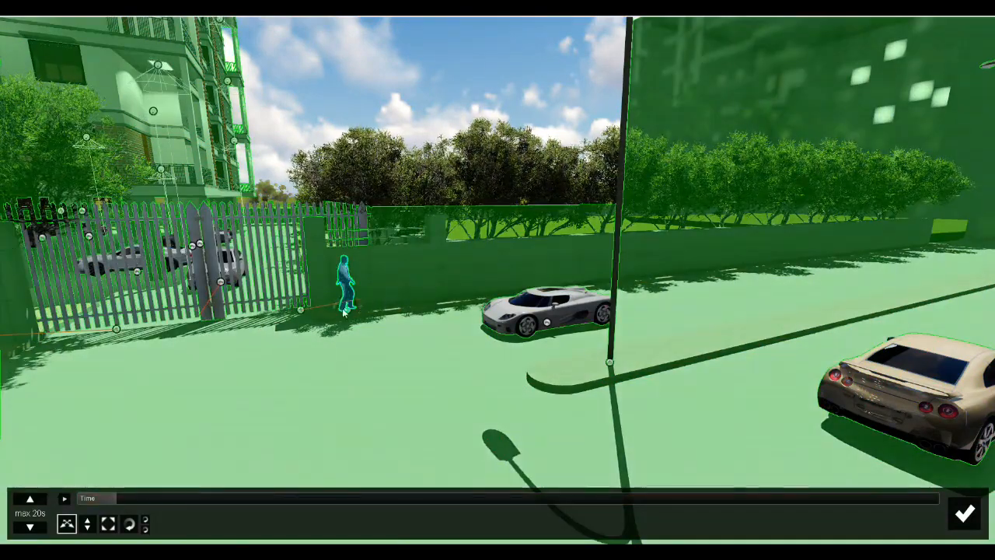
pyautogui.click(344, 309)
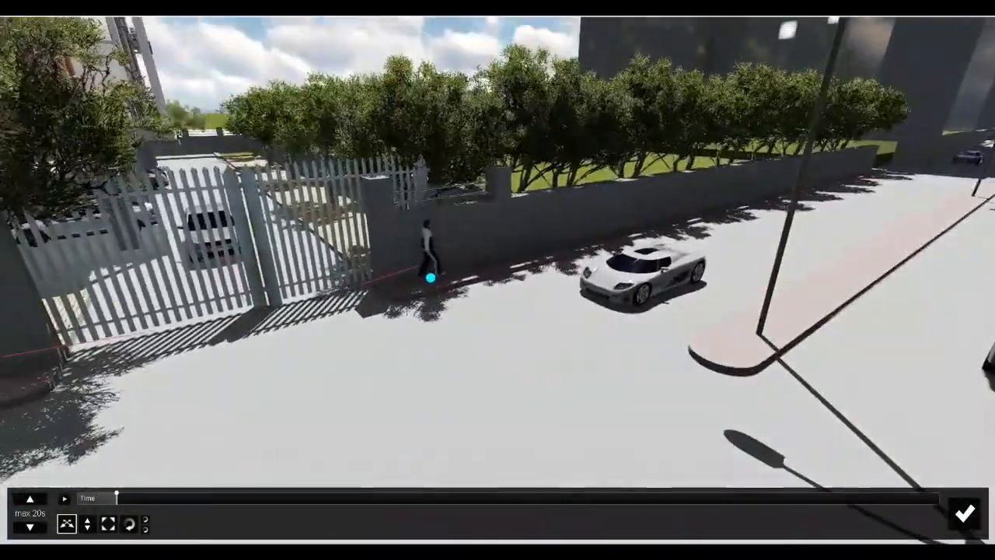
pyautogui.moveTo(344, 309); pyautogui.dragTo(319, 286, button='right')
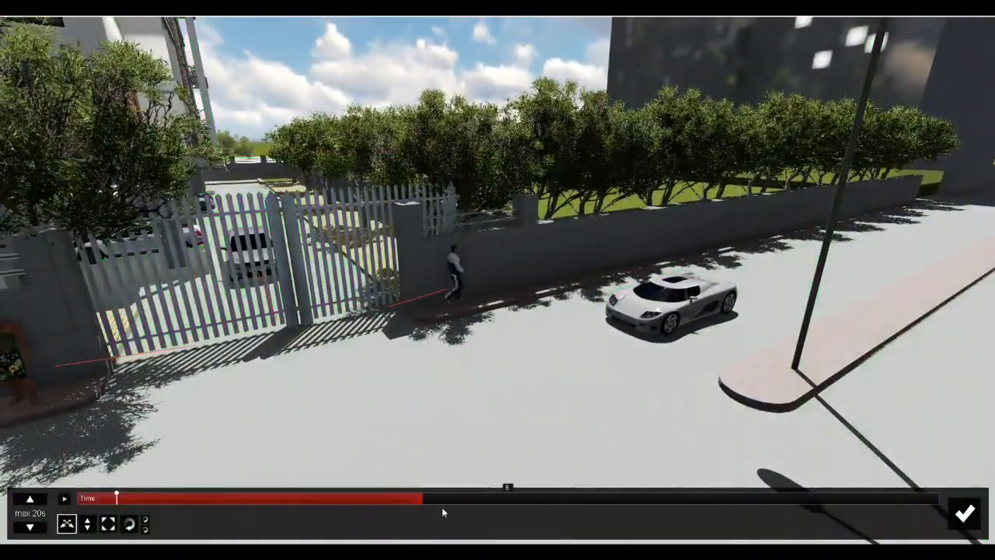
pyautogui.click(455, 302)
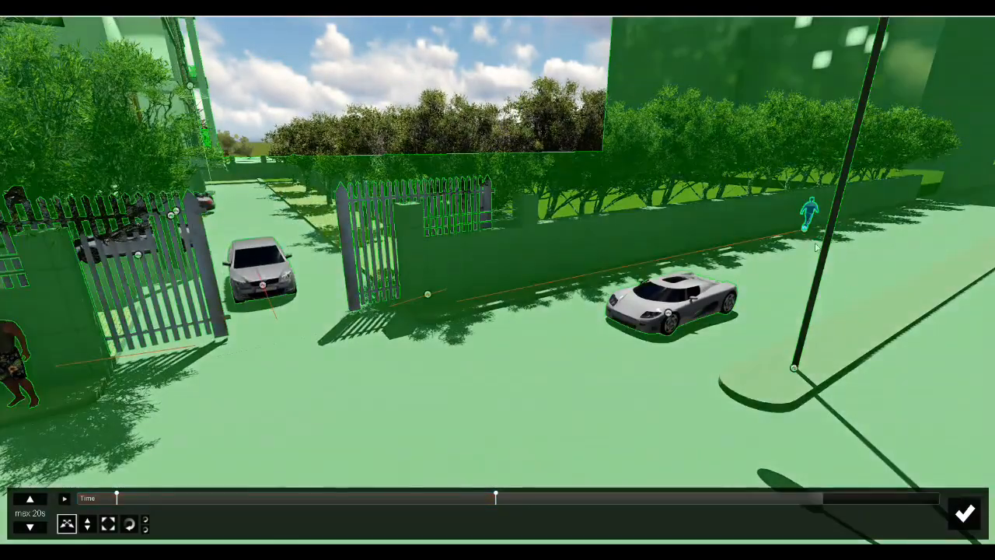
# - Walk the tracksuit pedestrian back along the wall to beside the gate, with the return key placed at the end of the timeline
pyautogui.click(809, 230)
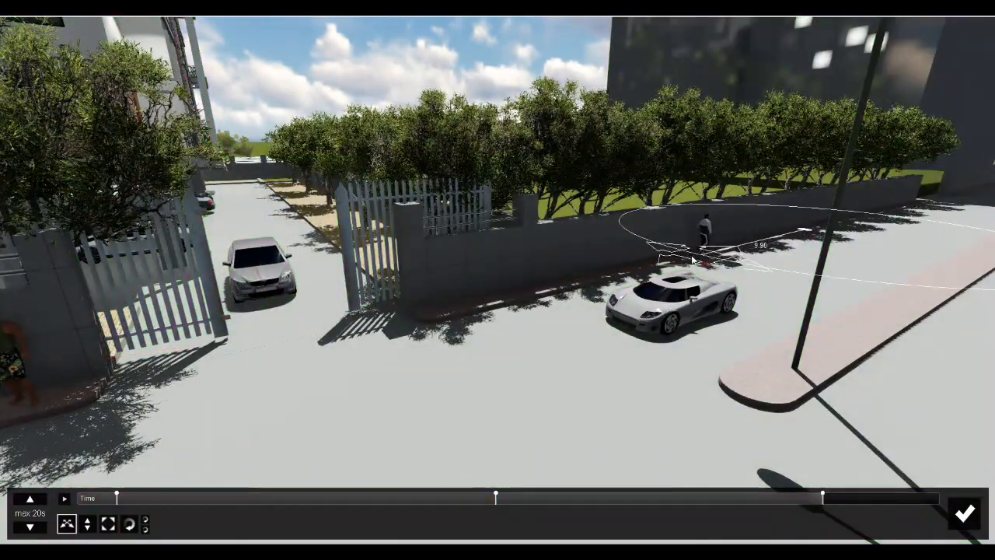
pyautogui.moveTo(523, 293); pyautogui.dragTo(524, 290)
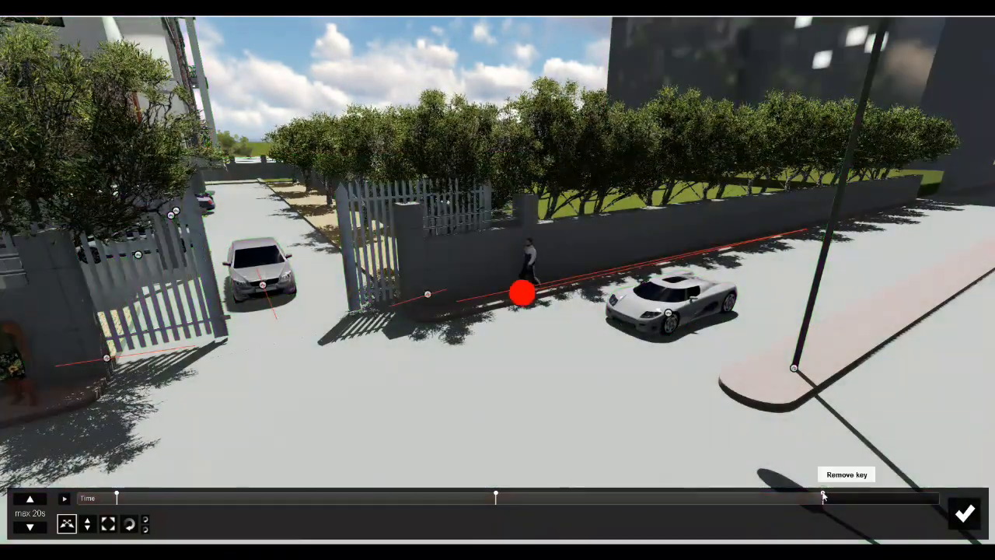
pyautogui.moveTo(818, 504); pyautogui.dragTo(935, 505)
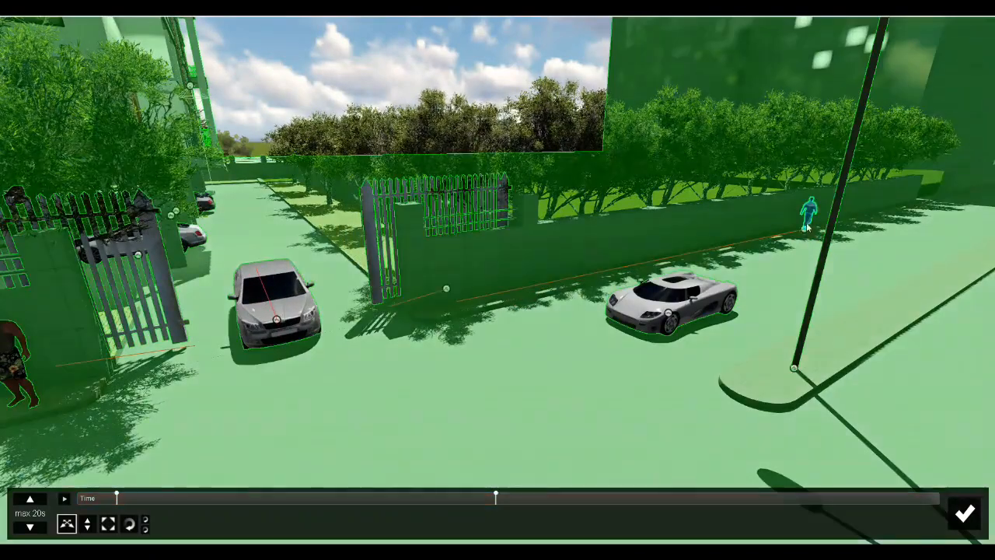
pyautogui.click(802, 232)
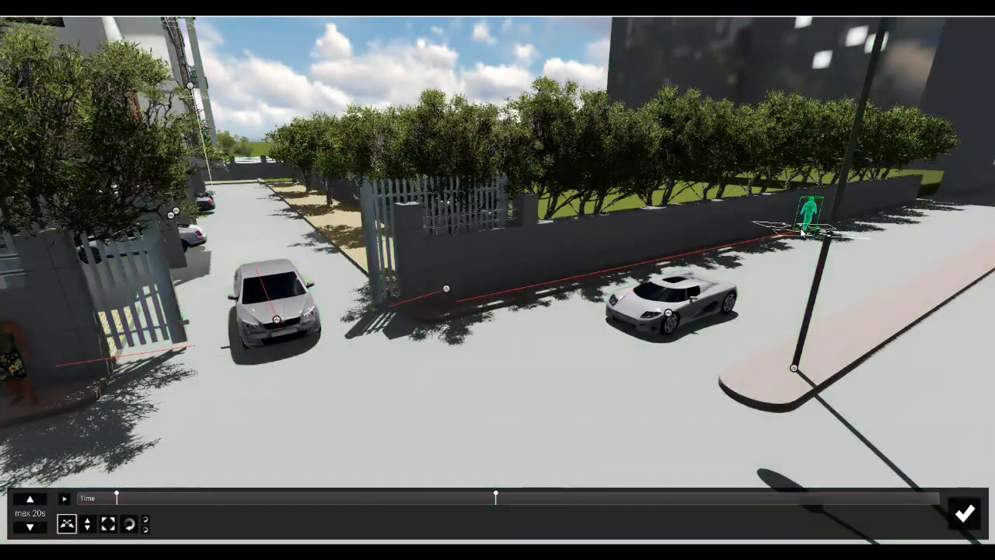
pyautogui.click(489, 306)
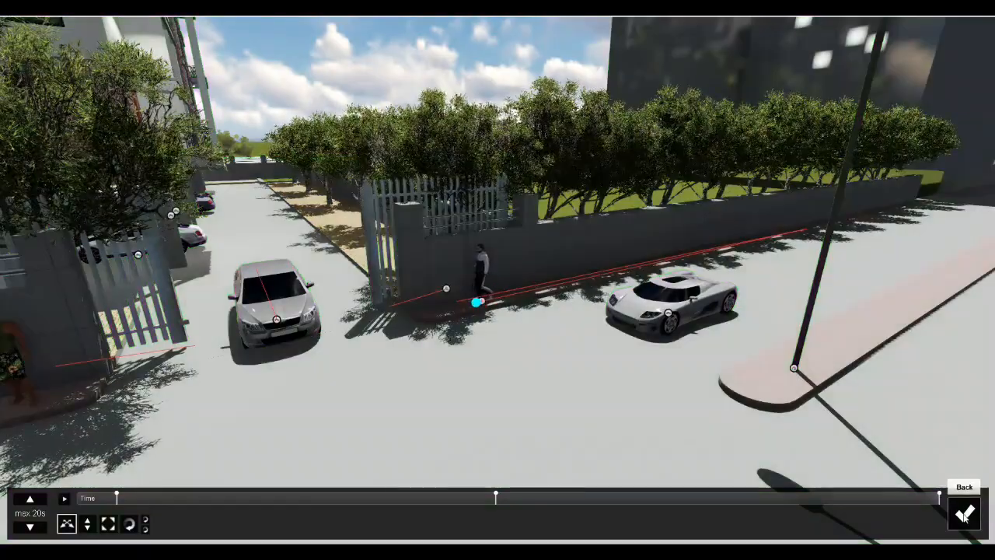
# - Accept the tracksuit pedestrian's new path and play clip 1 from its start
pyautogui.click(964, 514)
pyautogui.moveTo(470, 427); pyautogui.dragTo(2, 421)
pyautogui.click(24, 430)
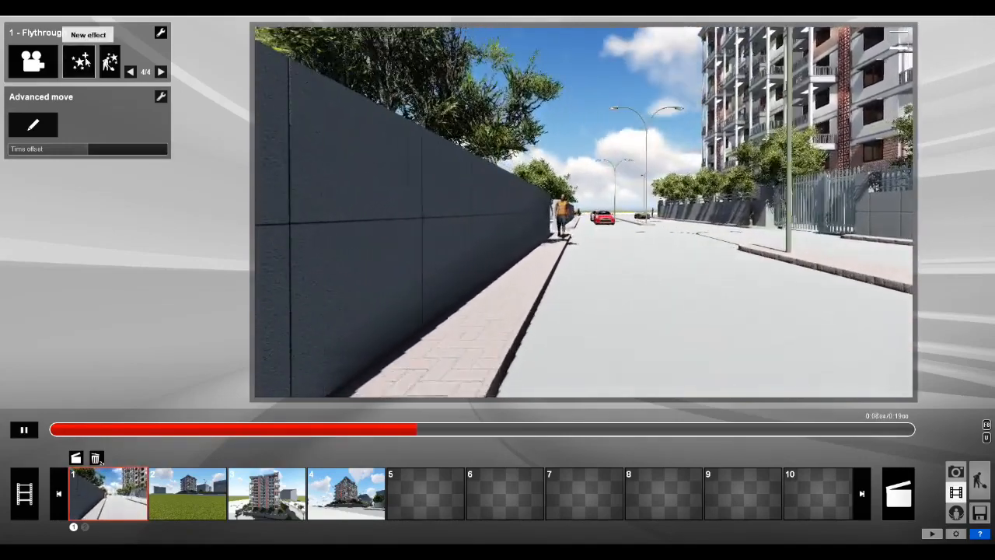
# - Add the 2-Point Perspective camera effect to the first Flythrough clip
pyautogui.click(87, 62)
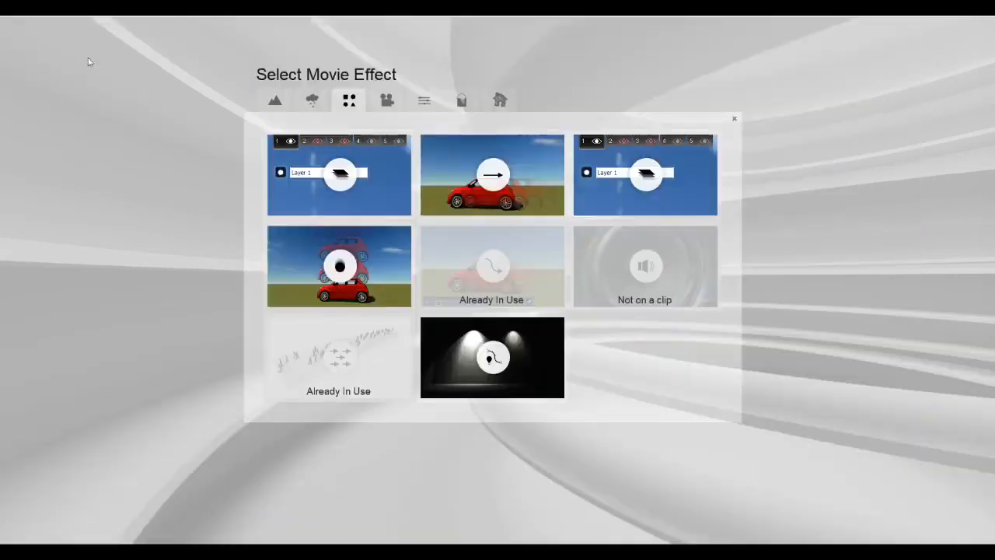
pyautogui.click(387, 101)
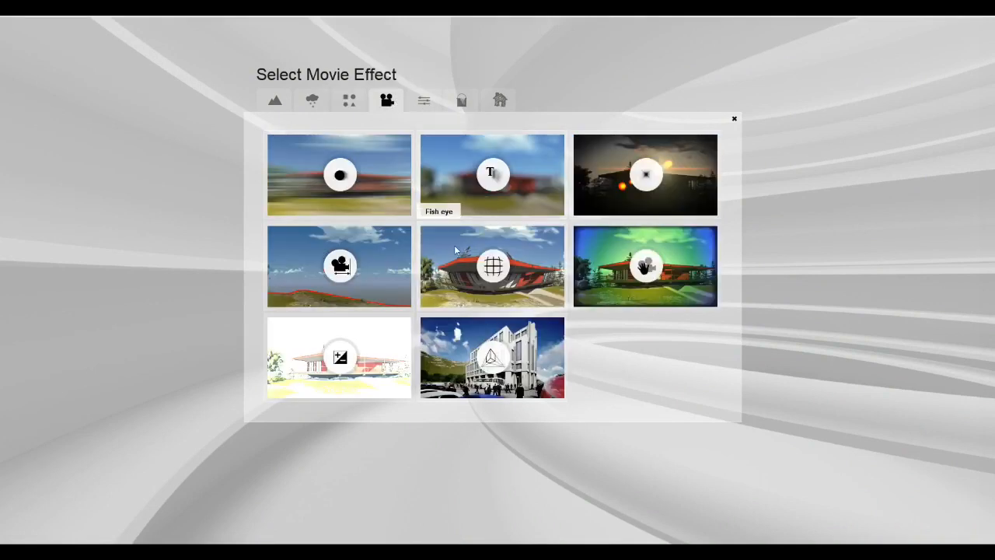
pyautogui.click(451, 365)
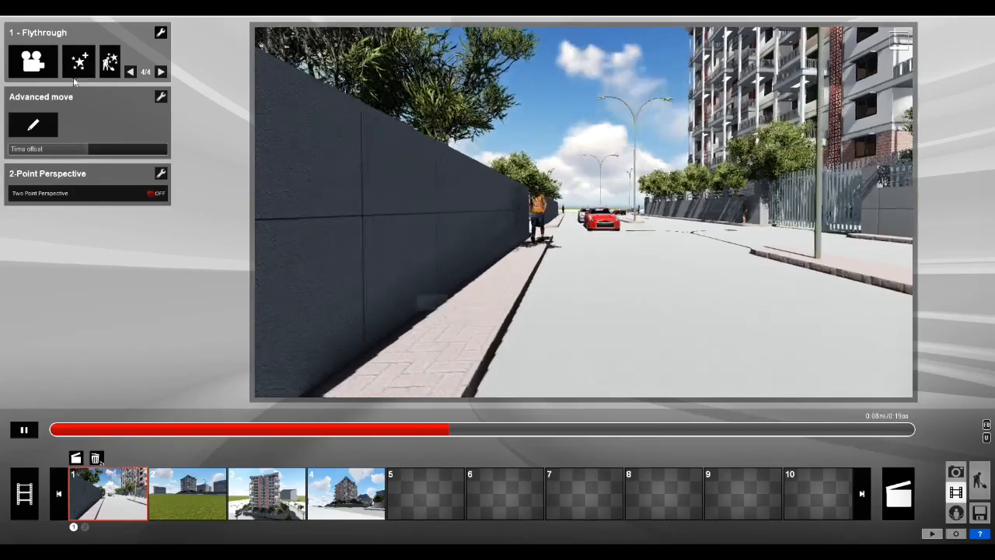
# - Try a Color correction effect with an adjusted Minimum on clip 1, and remove the effect again
pyautogui.click(80, 68)
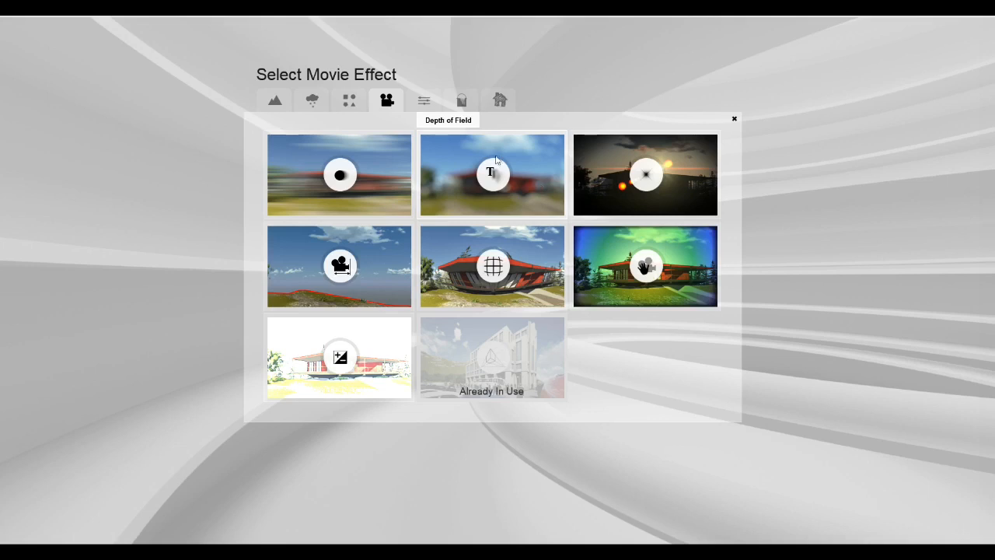
pyautogui.click(437, 109)
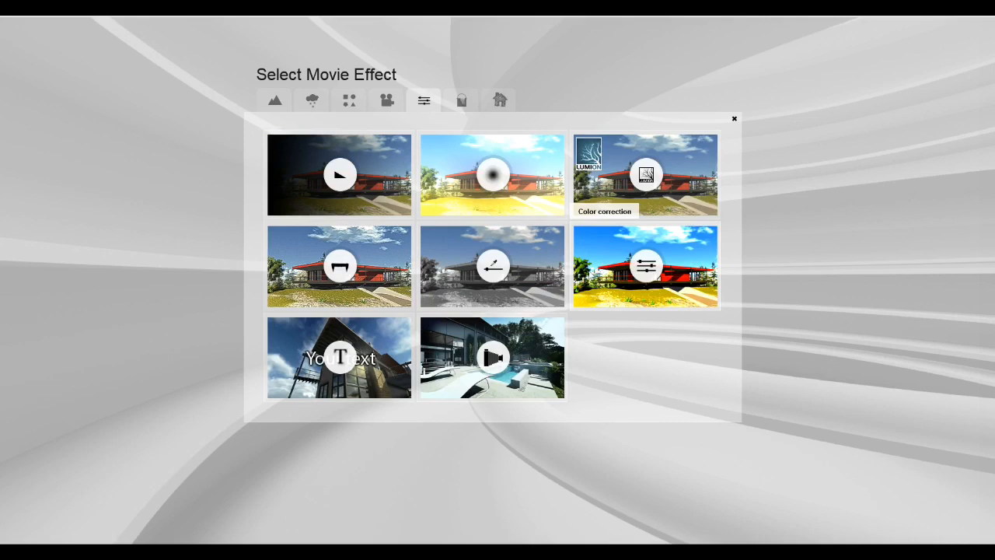
pyautogui.click(645, 175)
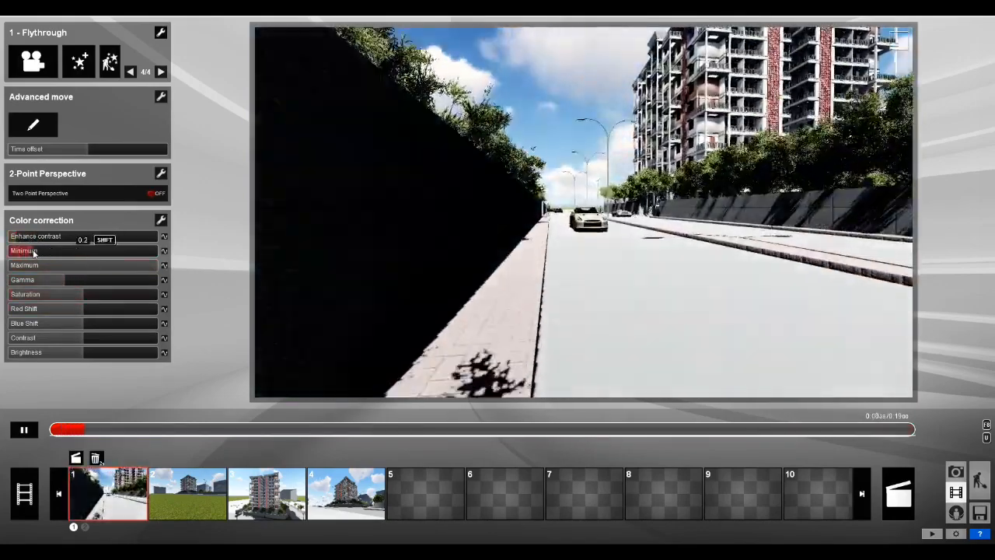
pyautogui.moveTo(29, 252); pyautogui.dragTo(14, 252)
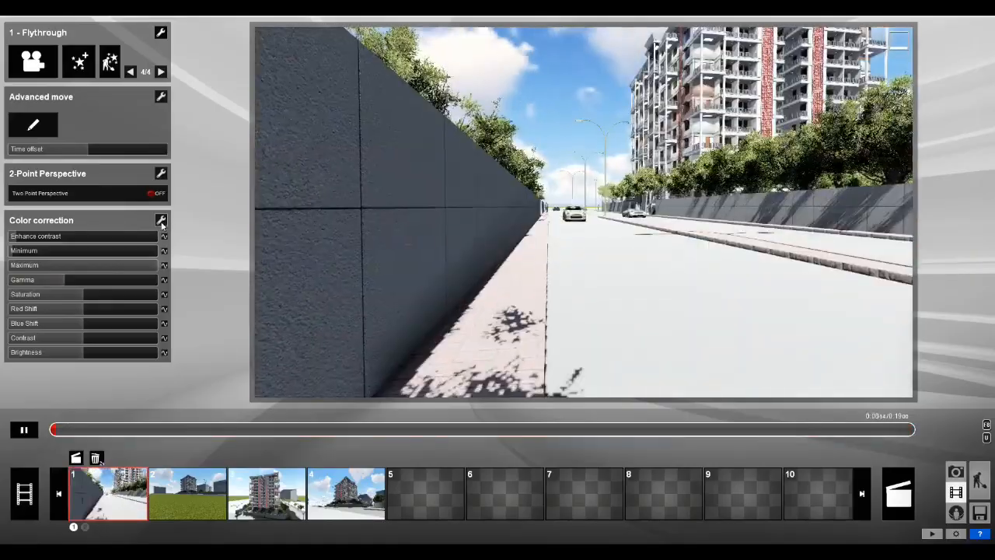
pyautogui.click(161, 223)
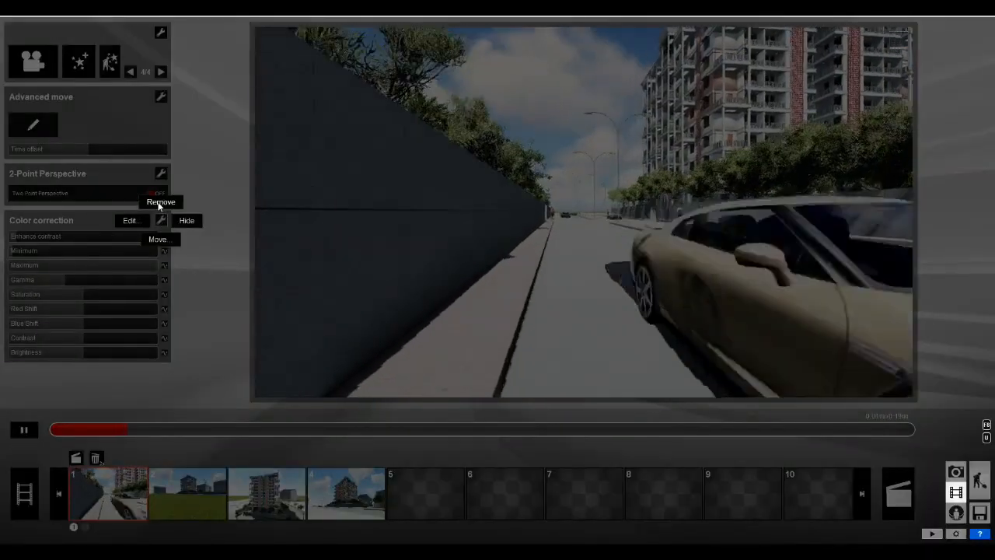
pyautogui.click(160, 202)
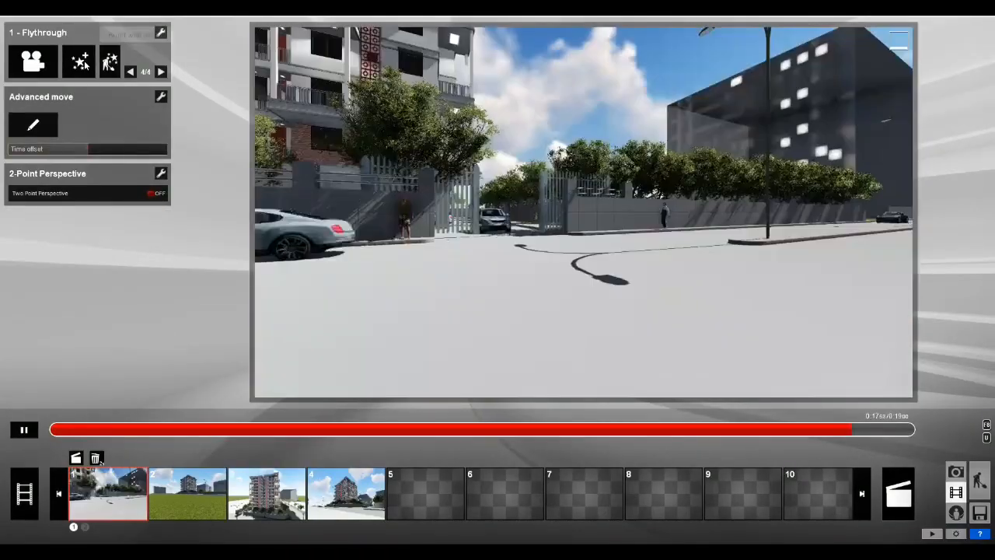
pyautogui.click(86, 65)
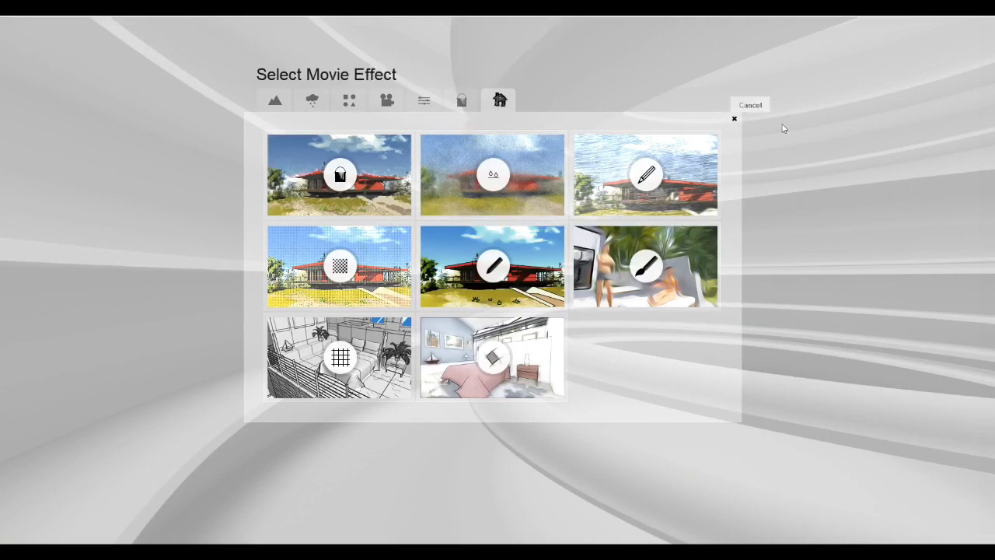
pyautogui.click(734, 119)
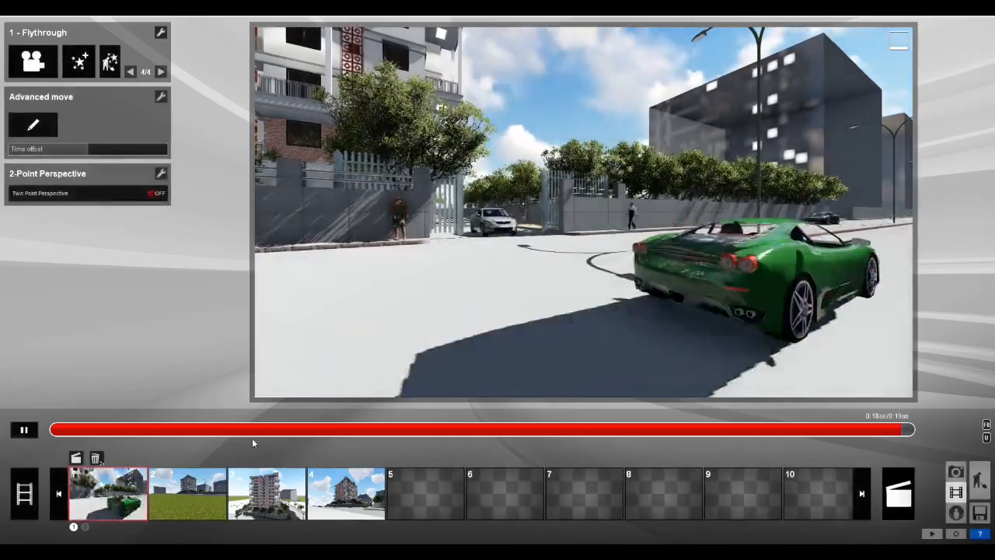
# - Replay clip 1 from the start and turn Two Point Perspective on
pyautogui.click(250, 432)
pyautogui.moveTo(211, 433); pyautogui.dragTo(13, 433)
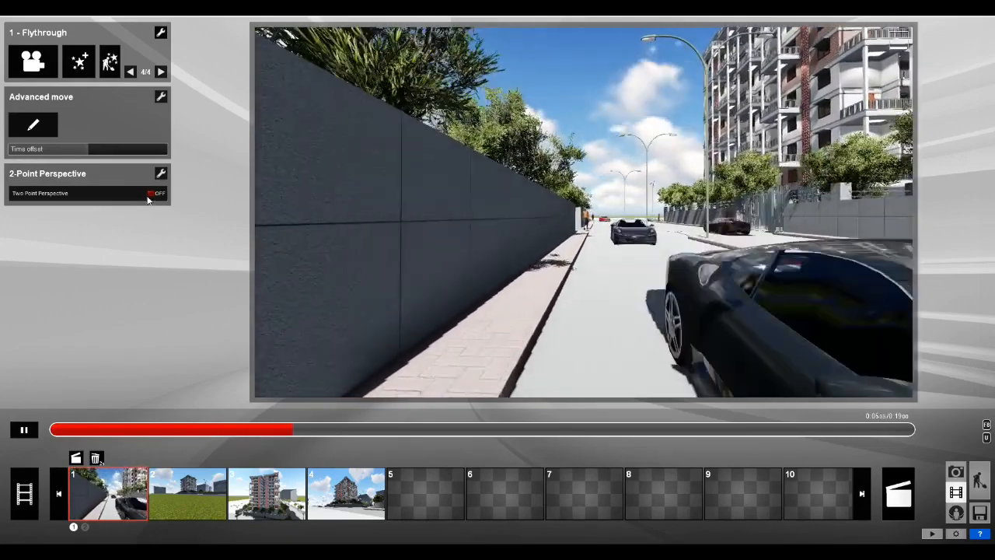
pyautogui.click(153, 193)
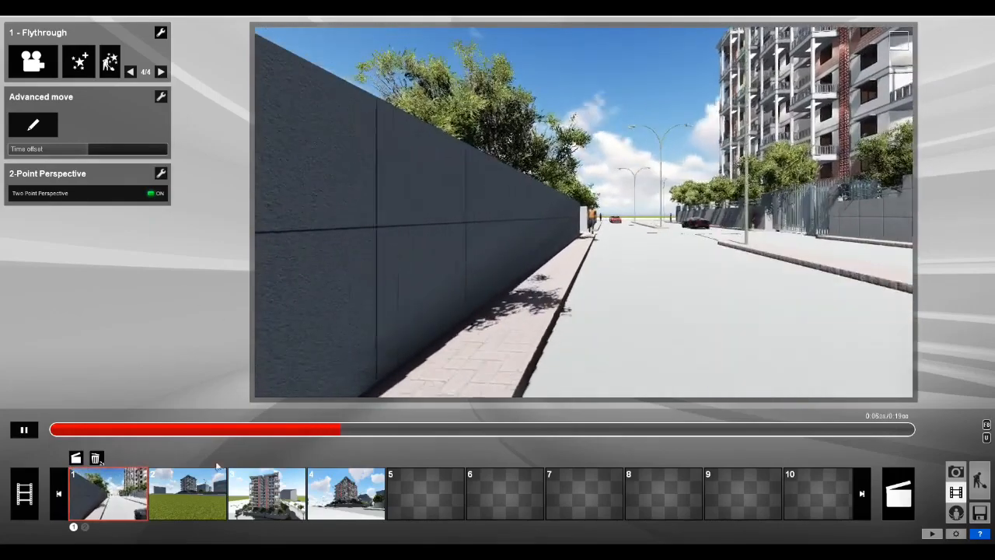
# - Check clip 2, return to clip 1 and copy all of its effects
pyautogui.click(190, 488)
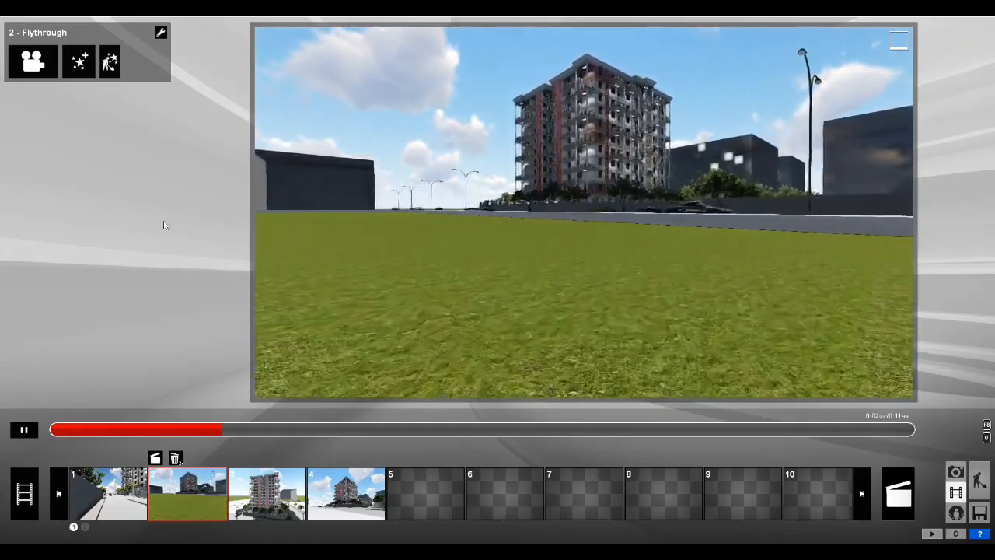
pyautogui.click(101, 504)
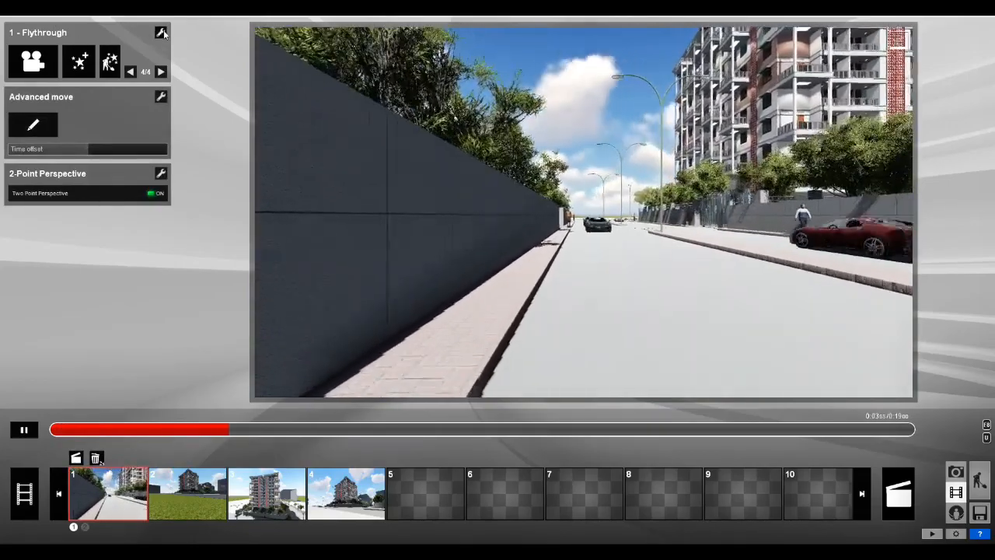
pyautogui.click(158, 34)
pyautogui.click(140, 39)
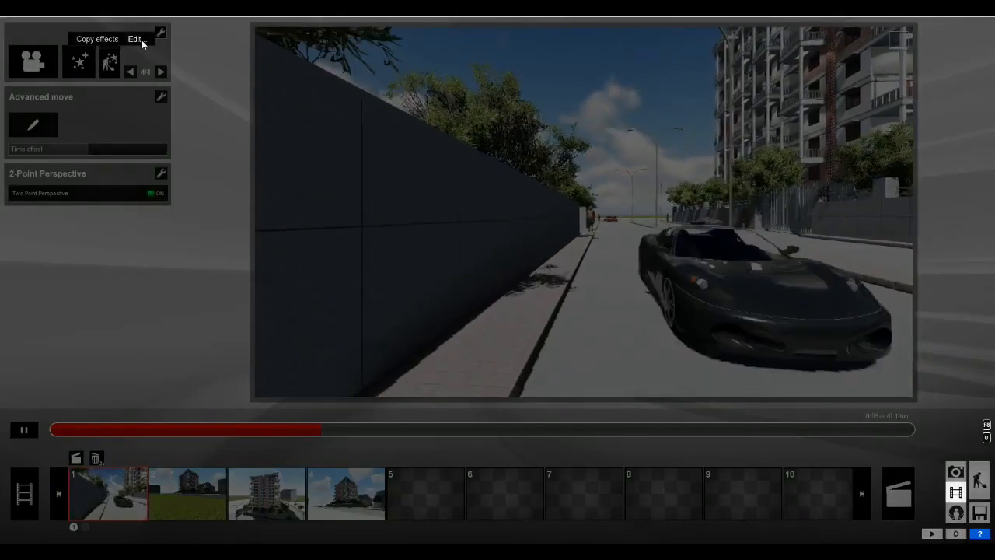
pyautogui.click(107, 43)
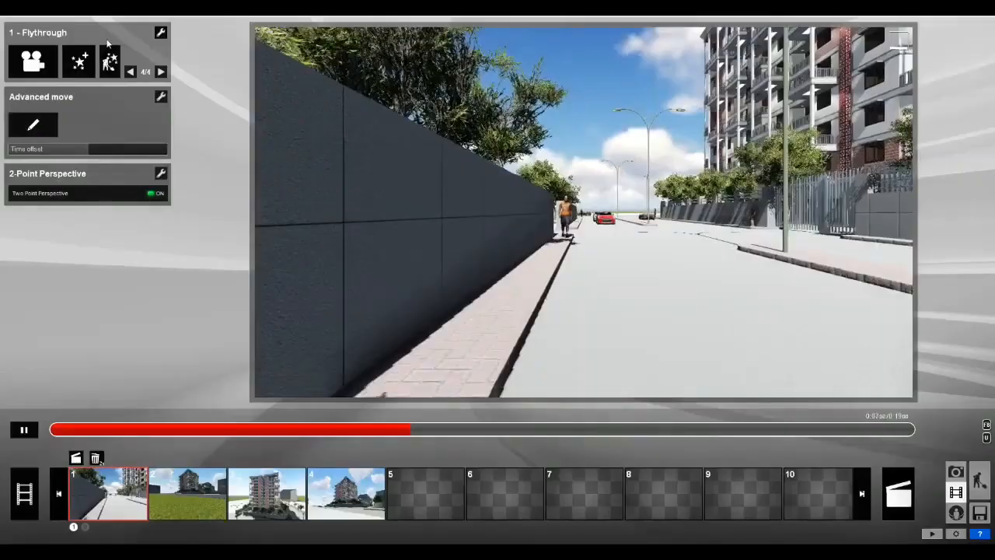
# - Paste the copied effects onto clip 2 and go back through its effect pages to the Reflection and Foliage wind settings
pyautogui.click(176, 490)
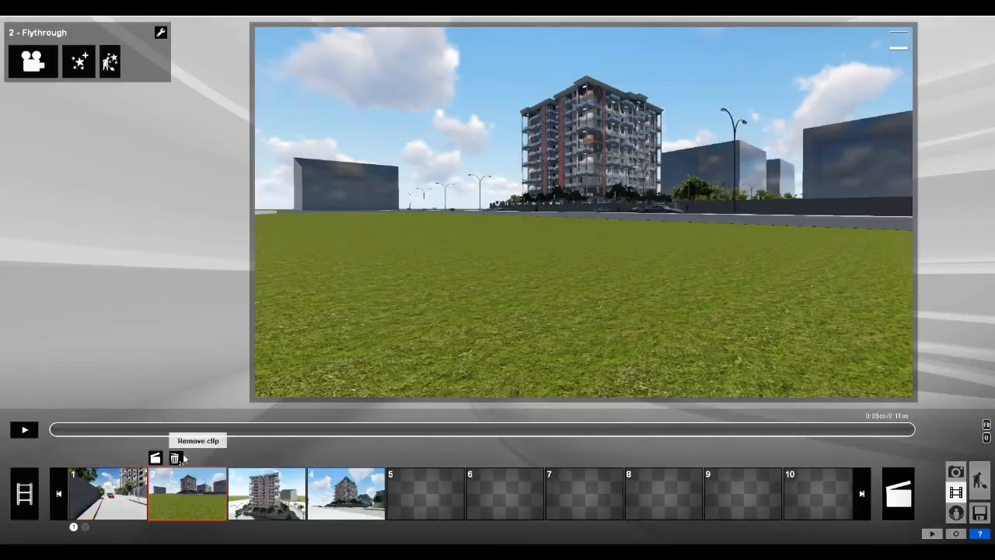
pyautogui.click(160, 34)
pyautogui.click(132, 45)
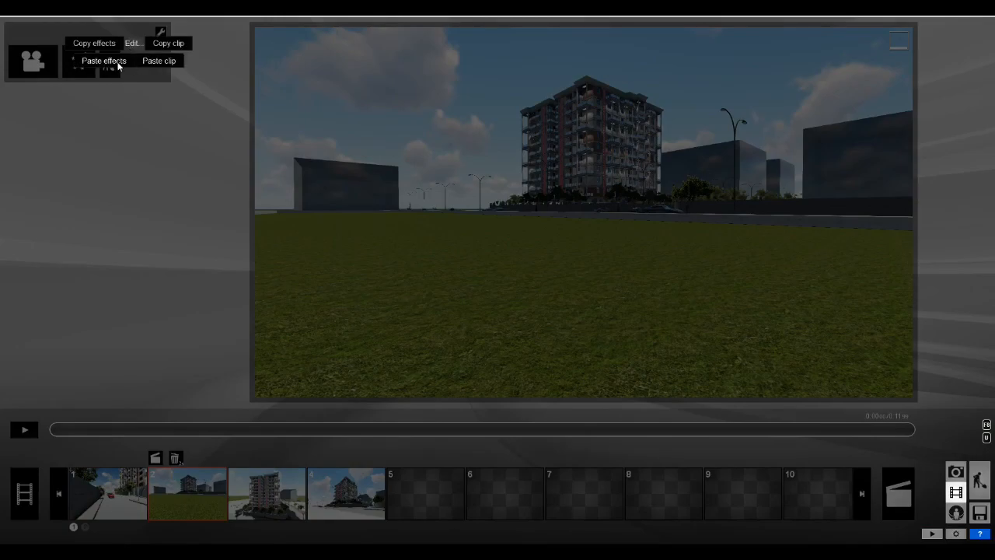
pyautogui.click(104, 61)
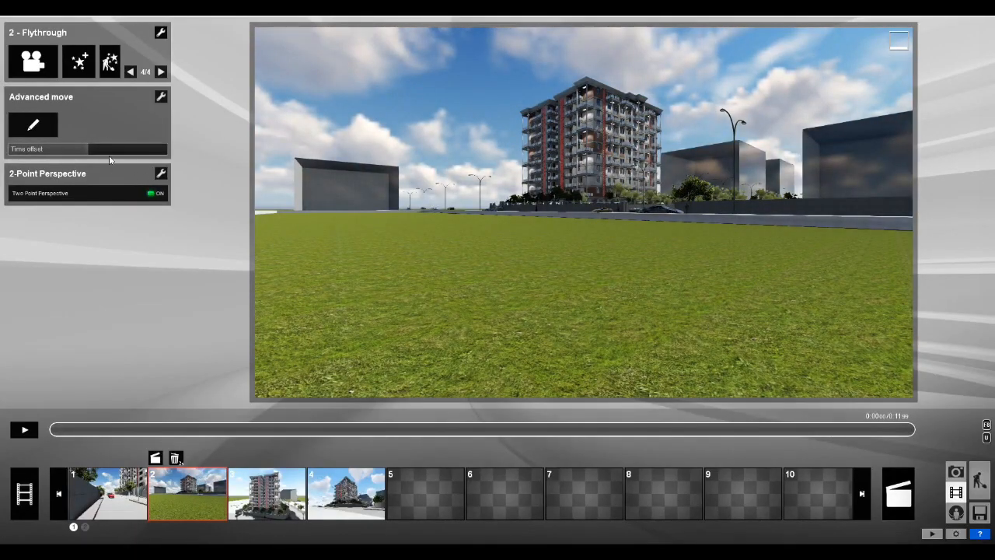
pyautogui.click(130, 72)
pyautogui.click(130, 73)
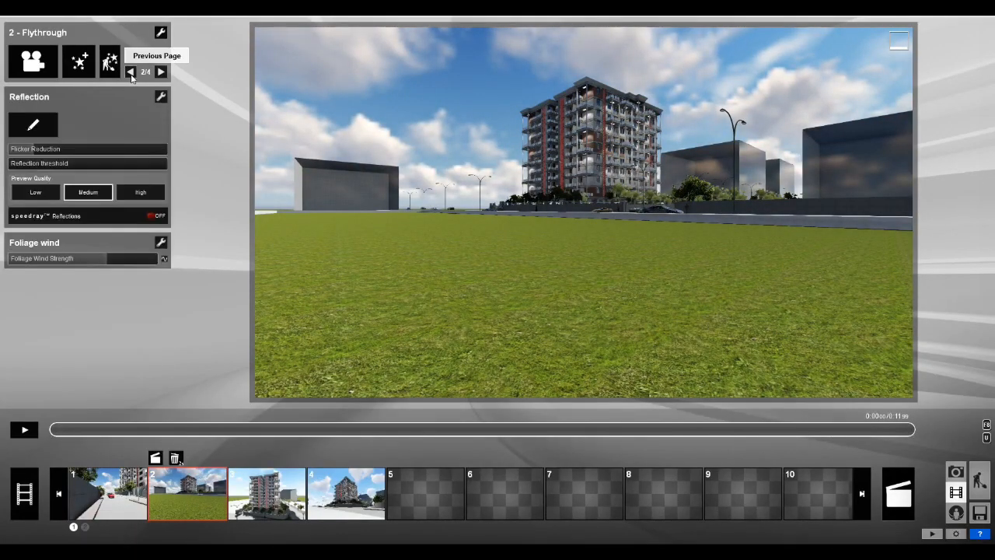
# - Play clip 2, page through its effects and remove the 2-Point Perspective effect from it
pyautogui.click(131, 73)
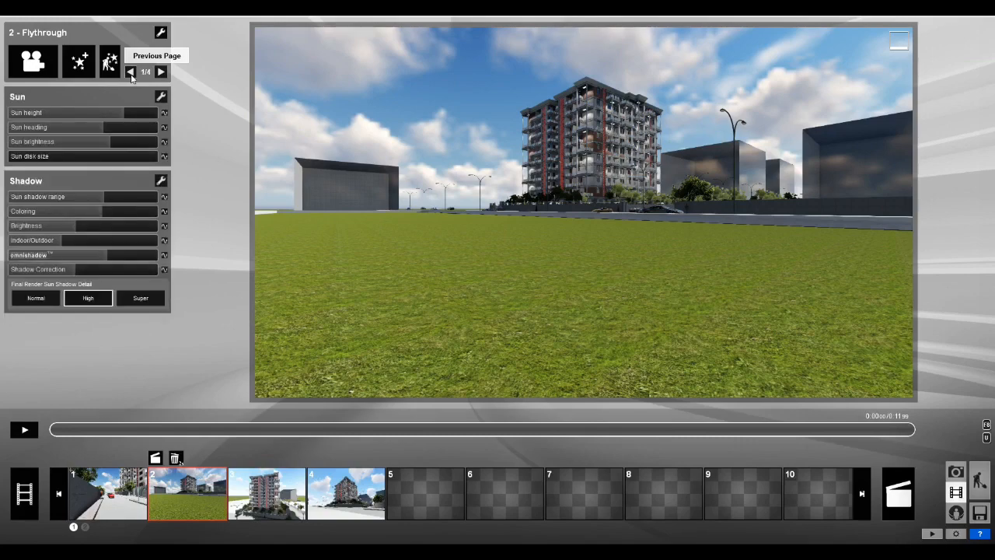
pyautogui.click(32, 436)
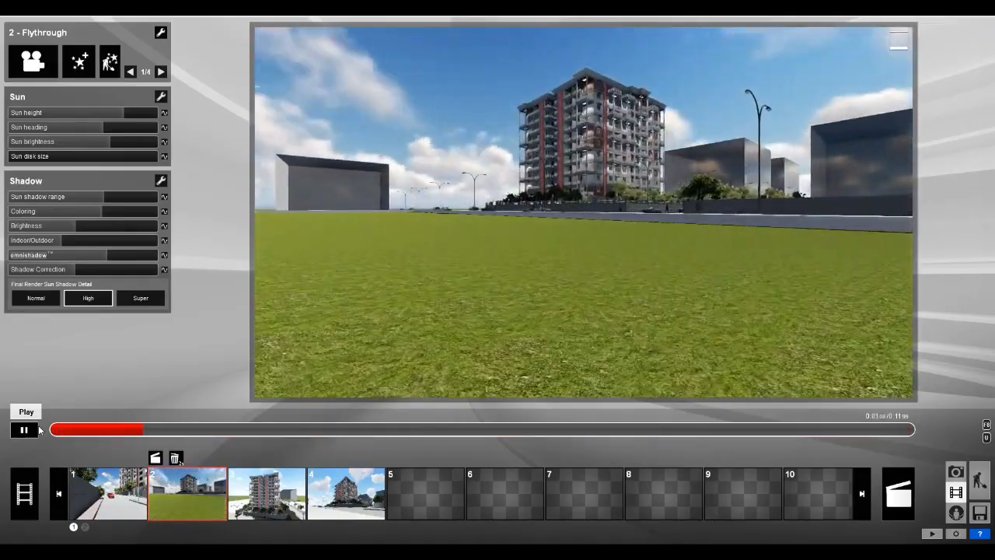
pyautogui.click(161, 71)
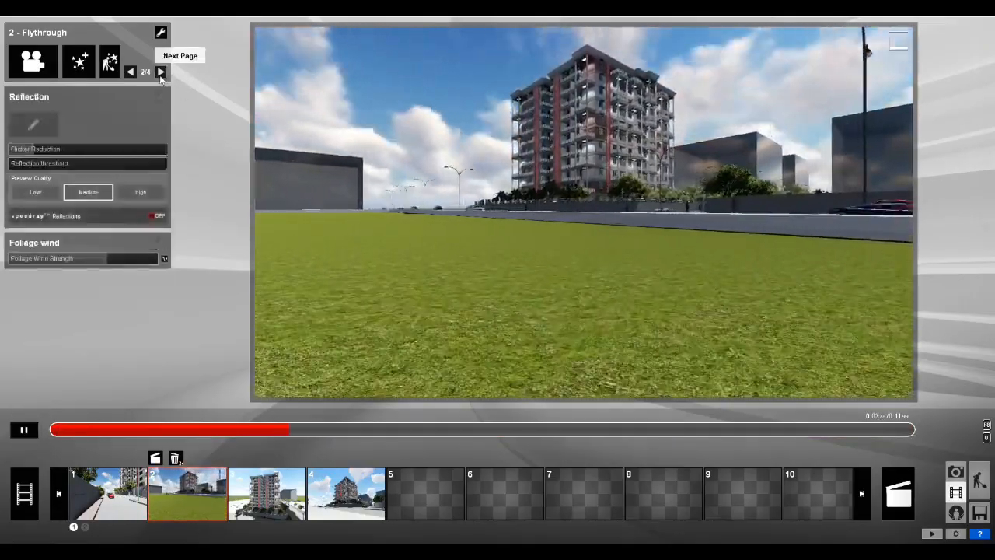
pyautogui.click(161, 72)
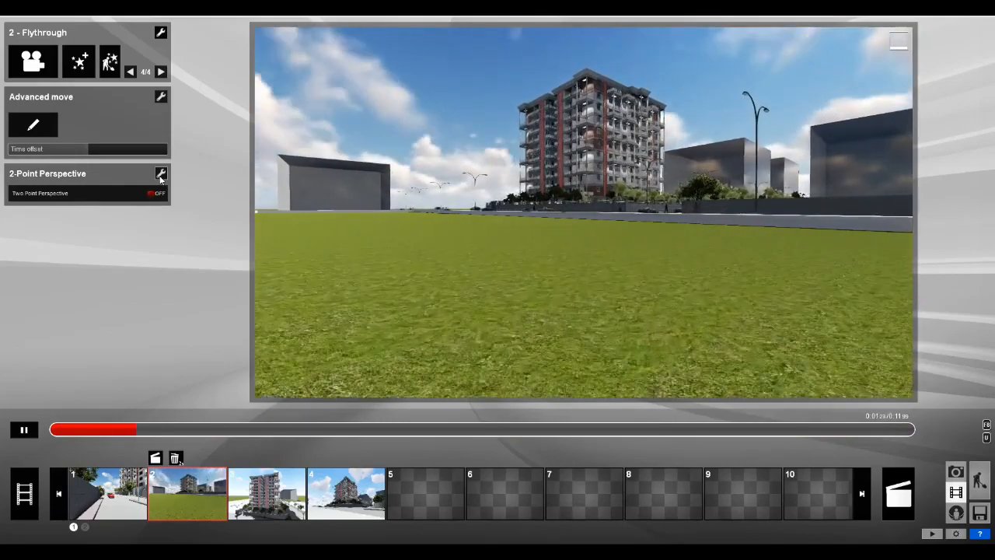
pyautogui.click(161, 176)
pyautogui.click(159, 156)
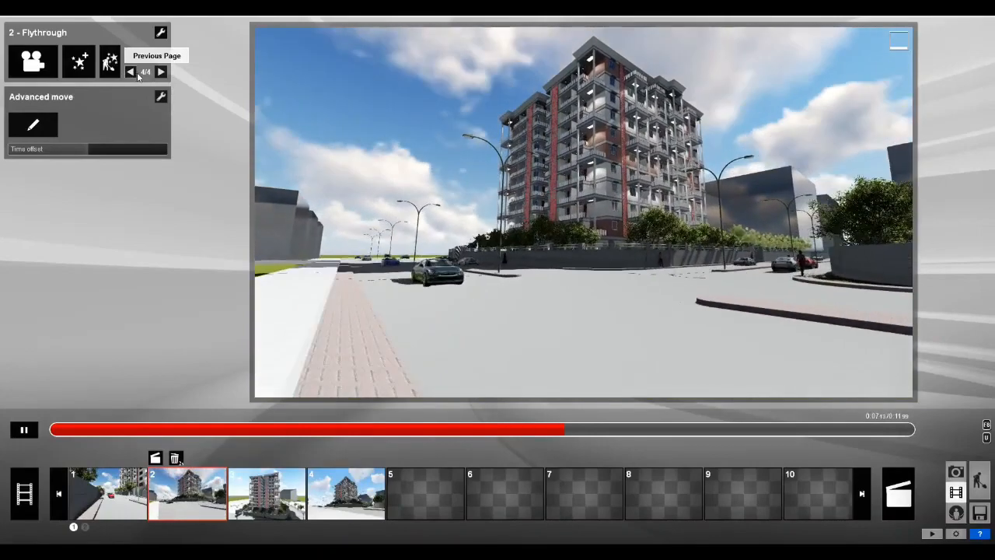
# - Go to clip 2's Cloud effect, step through its Position keyframes and delete the one at the end of the clip
pyautogui.click(136, 72)
pyautogui.click(137, 73)
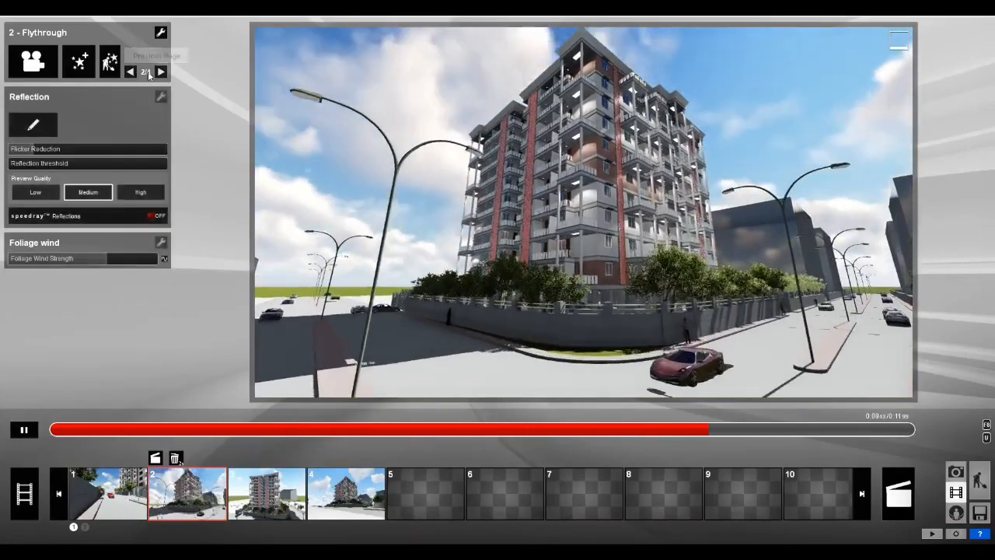
pyautogui.click(159, 72)
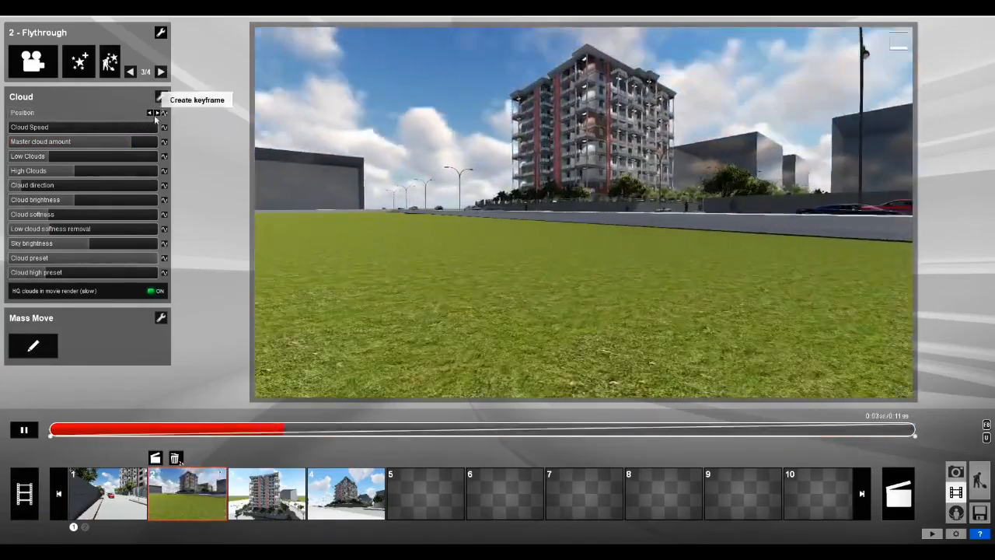
pyautogui.click(150, 115)
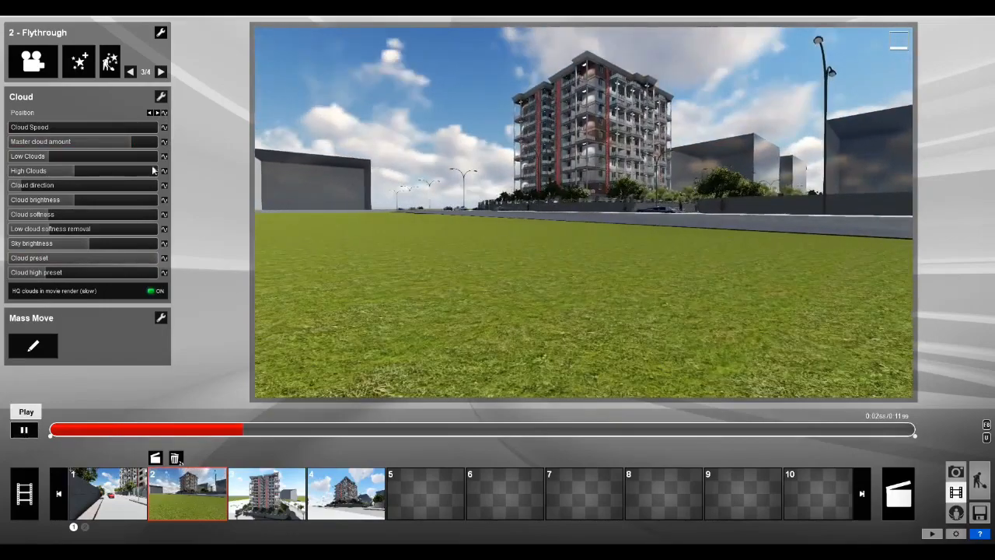
pyautogui.click(156, 113)
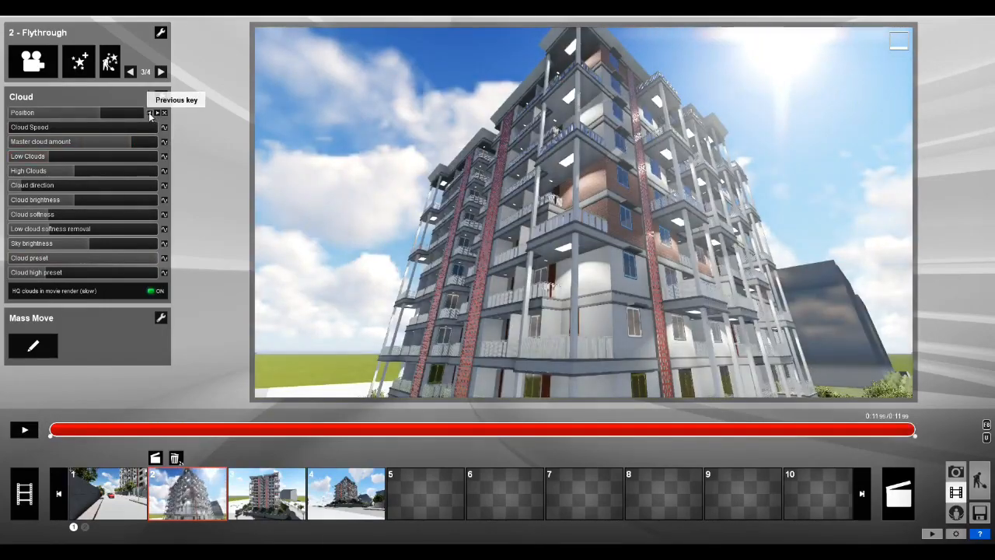
pyautogui.click(151, 113)
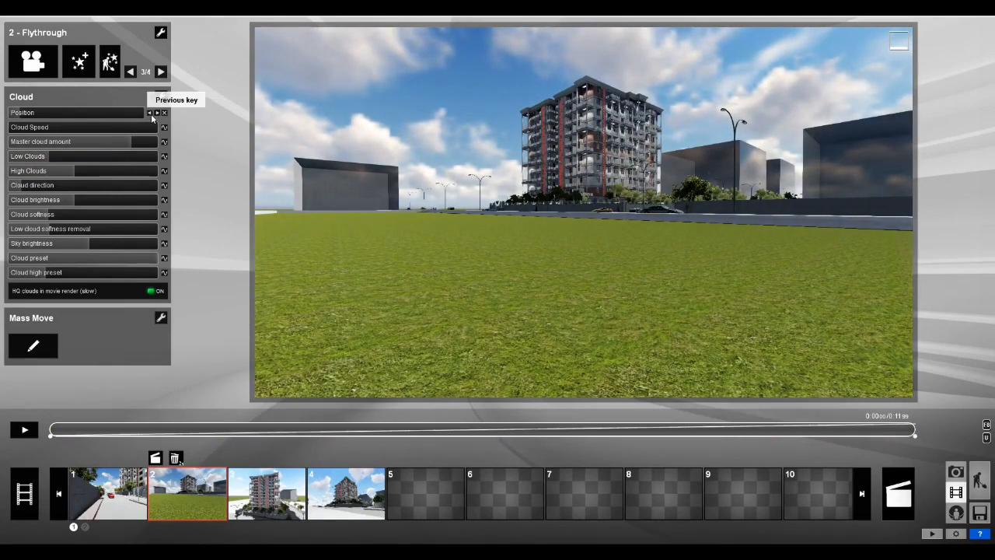
pyautogui.click(157, 113)
pyautogui.click(163, 113)
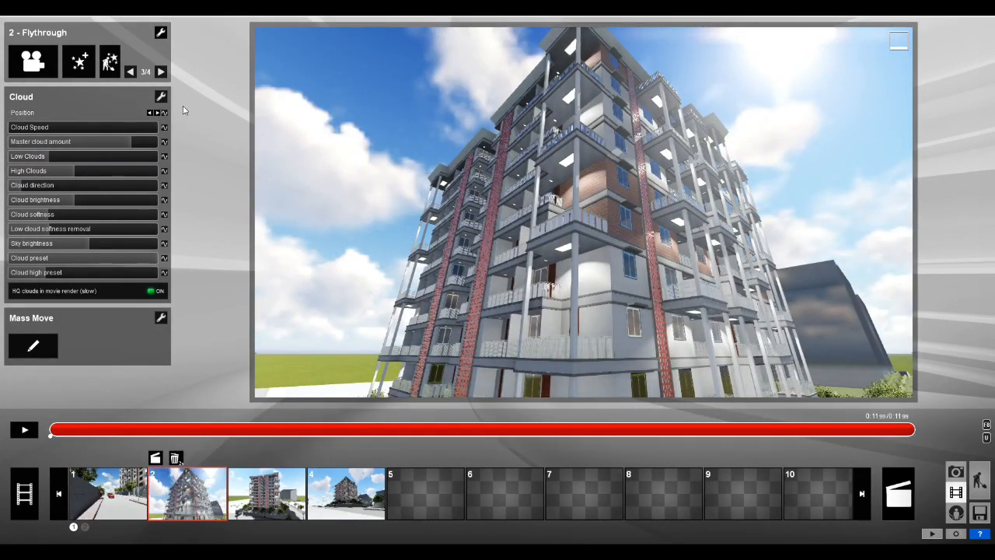
# - Add a Cloud Position keyframe with a lower value at the end of clip 2, and replay the clip
pyautogui.click(150, 113)
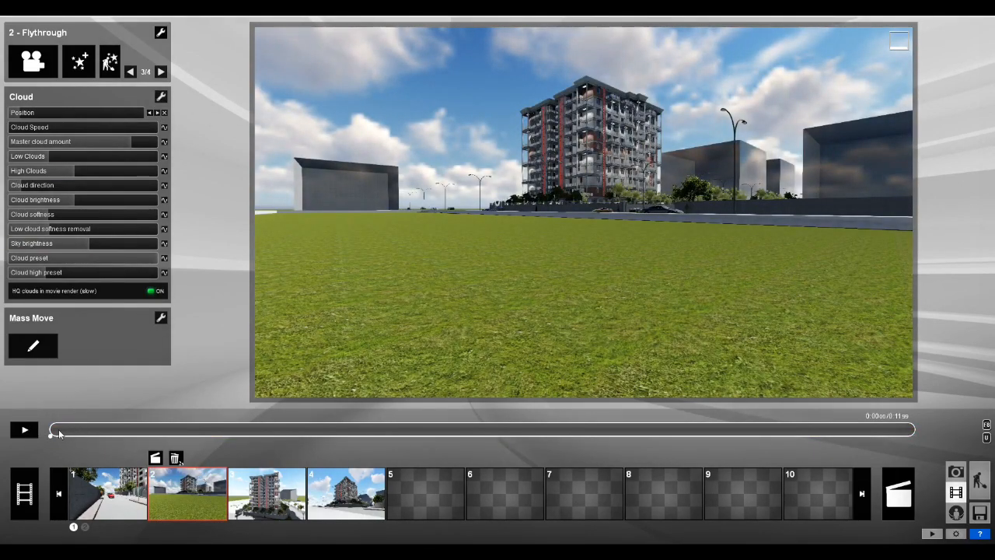
pyautogui.moveTo(58, 430); pyautogui.dragTo(940, 438)
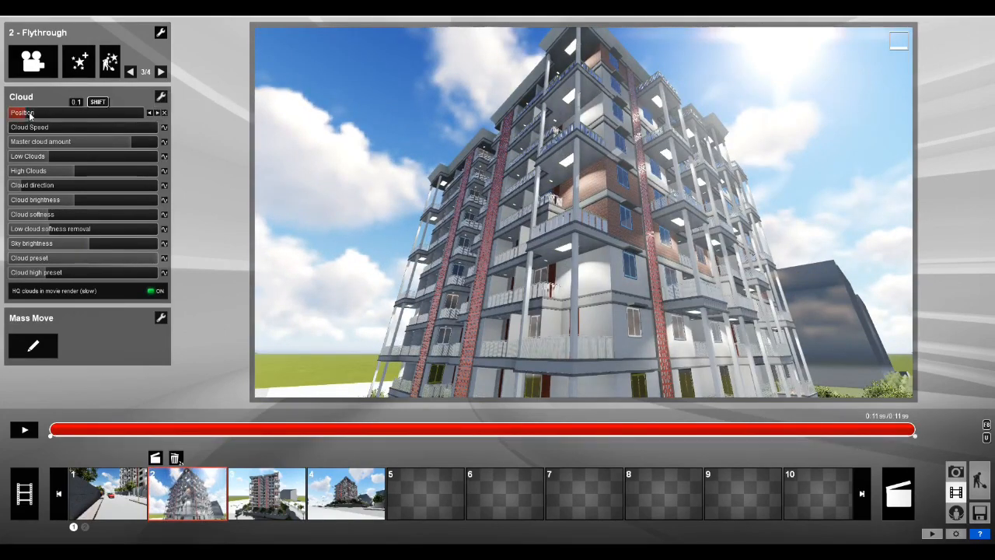
pyautogui.moveTo(31, 115); pyautogui.dragTo(60, 116)
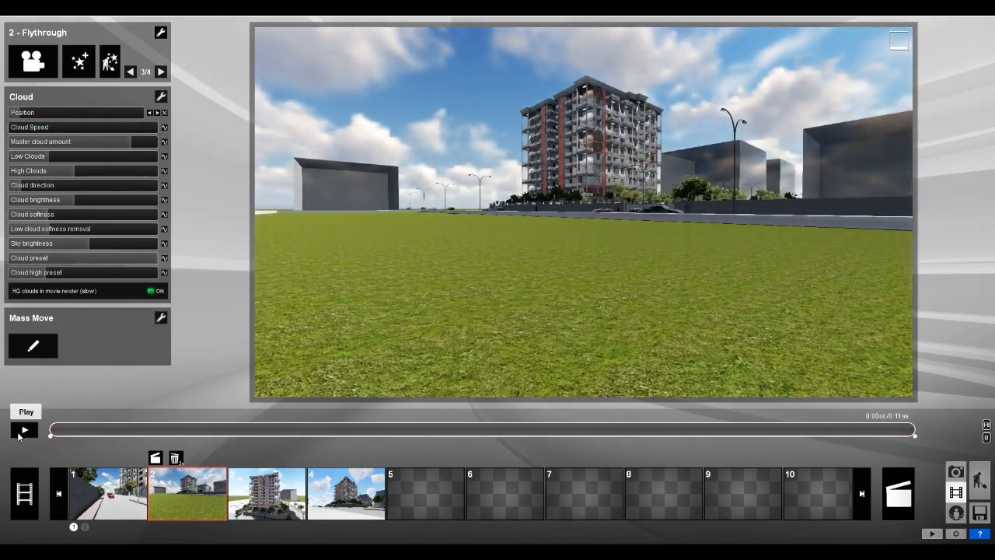
pyautogui.click(25, 430)
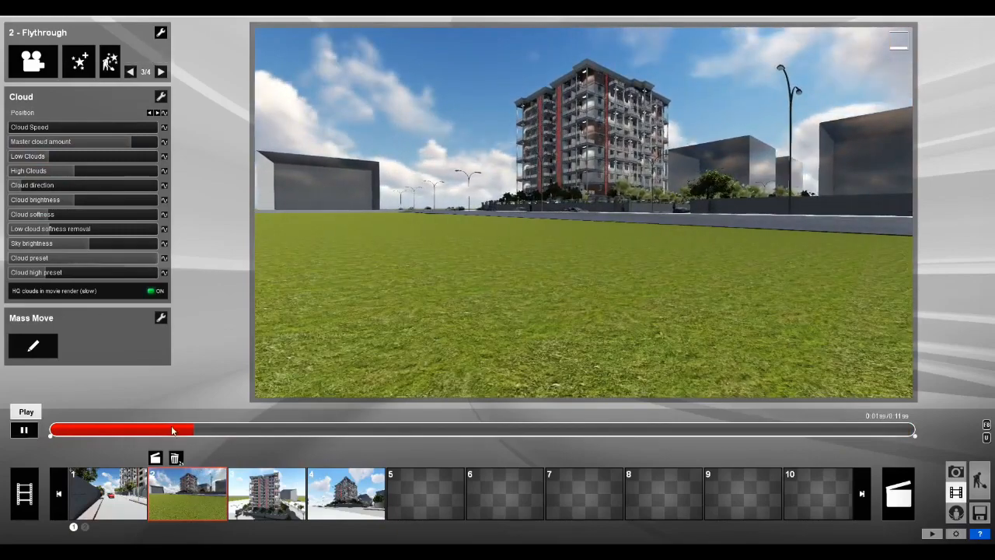
pyautogui.moveTo(118, 436); pyautogui.dragTo(30, 433)
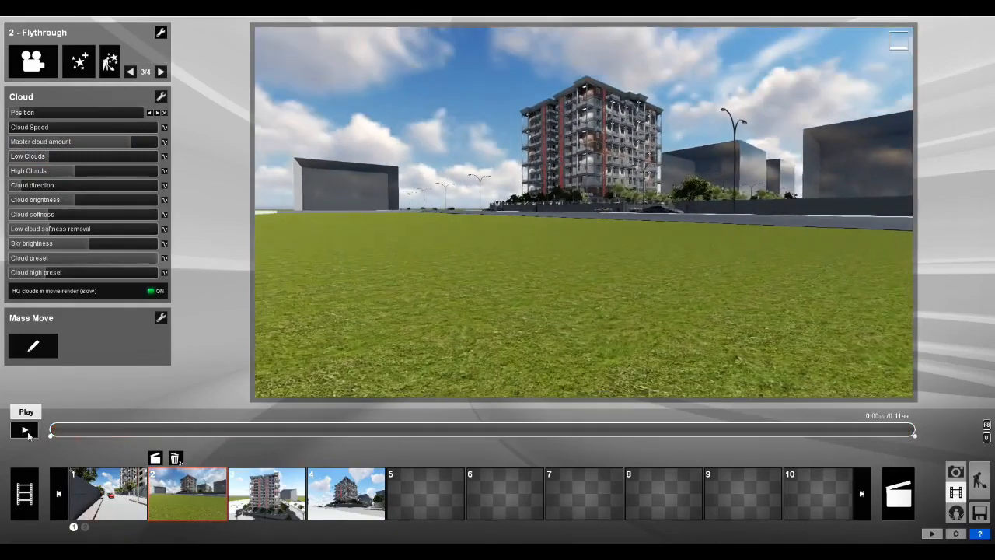
# - Keyframe the Sun height slightly higher at clip 2's start and much lower at about 11.75 s, and play the result
pyautogui.click(132, 74)
pyautogui.click(132, 74)
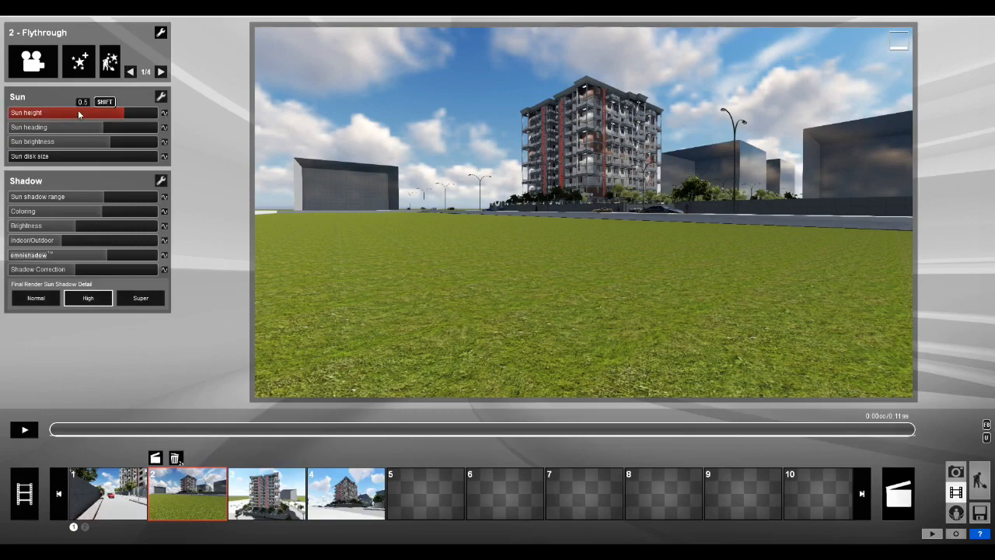
pyautogui.moveTo(90, 113)
pyautogui.mouseDown()
pyautogui.moveTo(46, 122)
pyautogui.moveTo(49, 114)
pyautogui.moveTo(130, 110)
pyautogui.mouseUp()
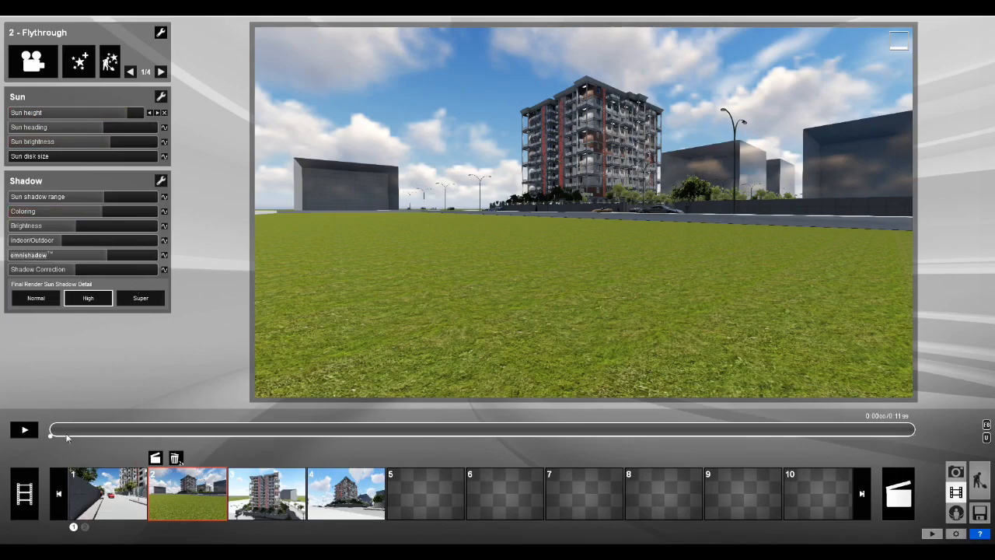
pyautogui.moveTo(55, 434); pyautogui.dragTo(898, 439)
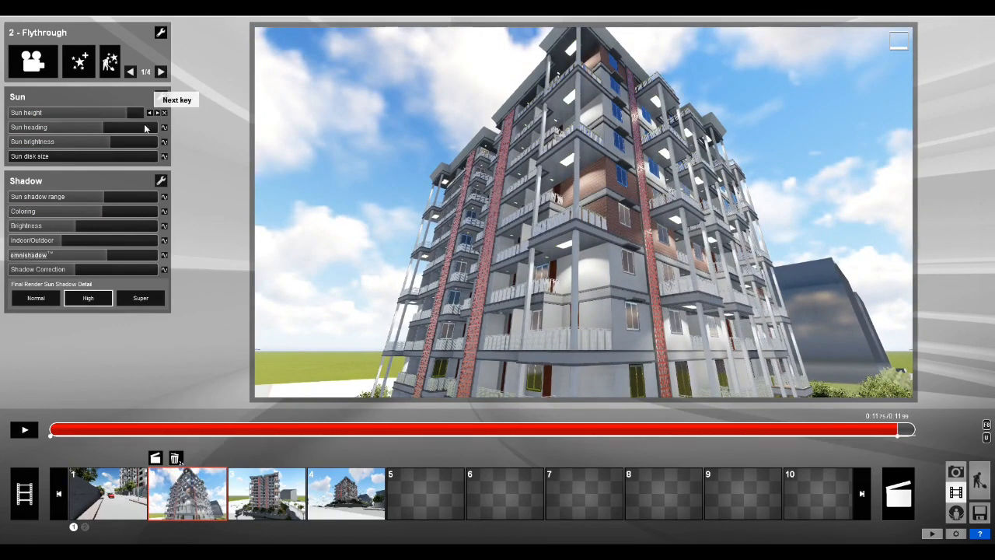
pyautogui.click(164, 113)
pyautogui.moveTo(117, 116); pyautogui.dragTo(81, 120)
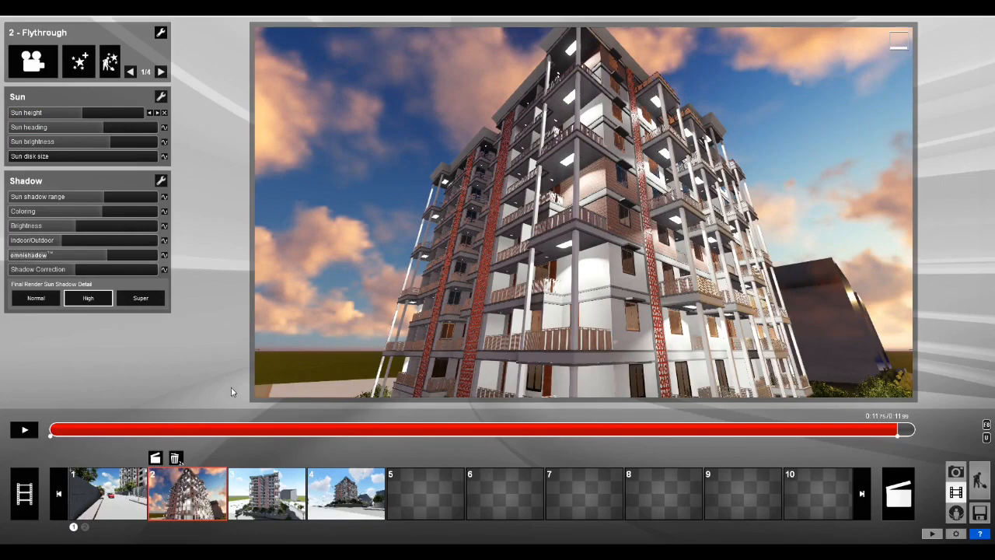
pyautogui.click(25, 431)
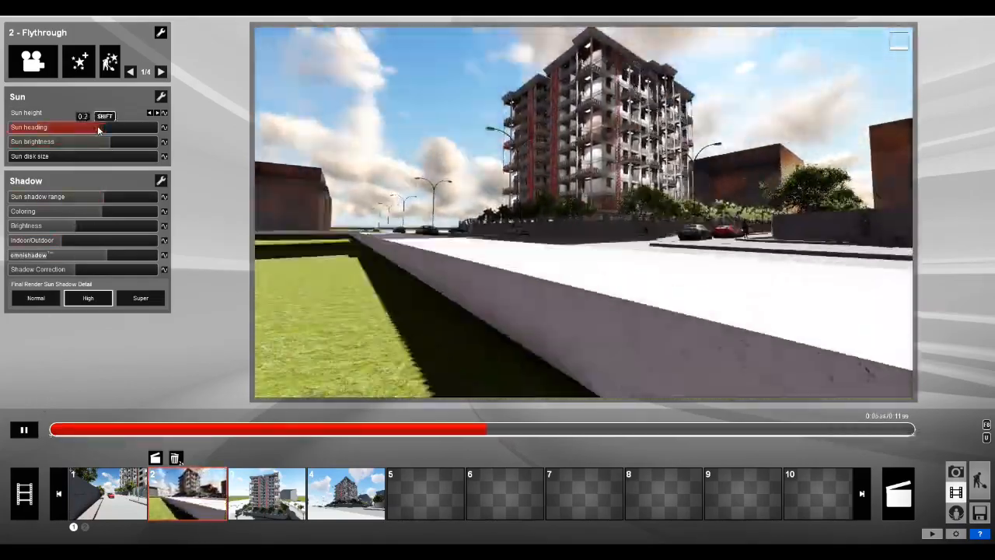
# - Turn the Sun heading to about -0.3 and keyframe it at the start of clip 2
pyautogui.moveTo(96, 129); pyautogui.dragTo(72, 135)
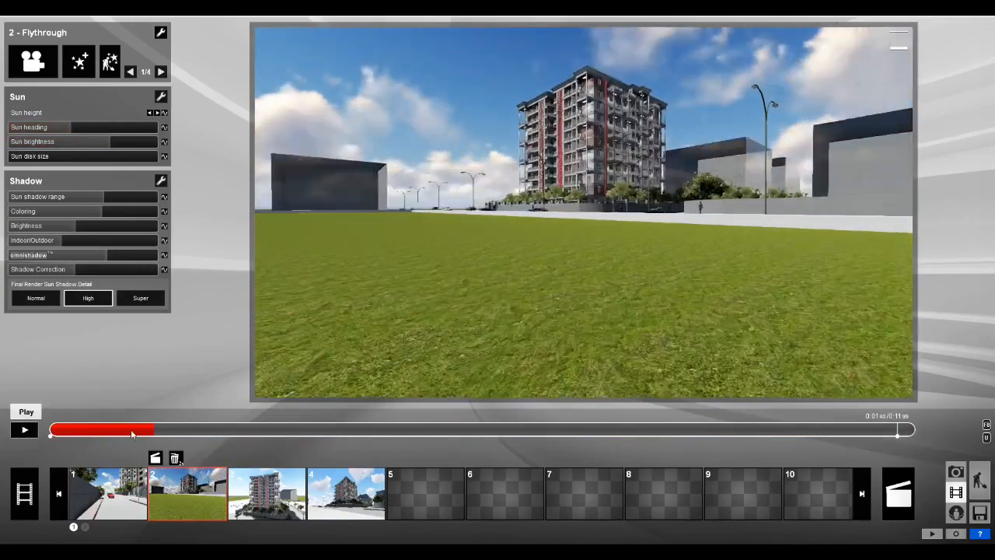
pyautogui.click(31, 430)
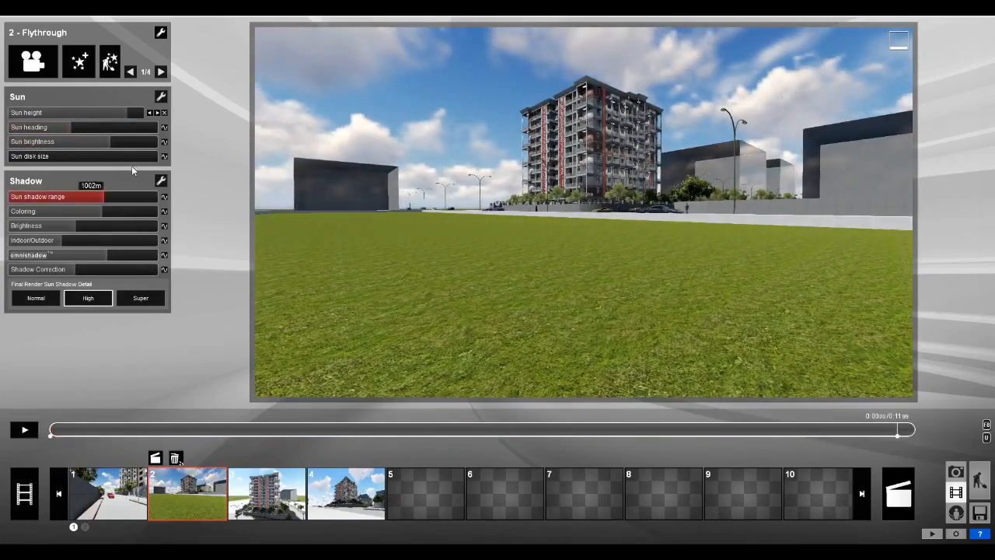
pyautogui.moveTo(65, 130)
pyautogui.mouseDown()
pyautogui.moveTo(34, 130)
pyautogui.moveTo(62, 129)
pyautogui.mouseUp()
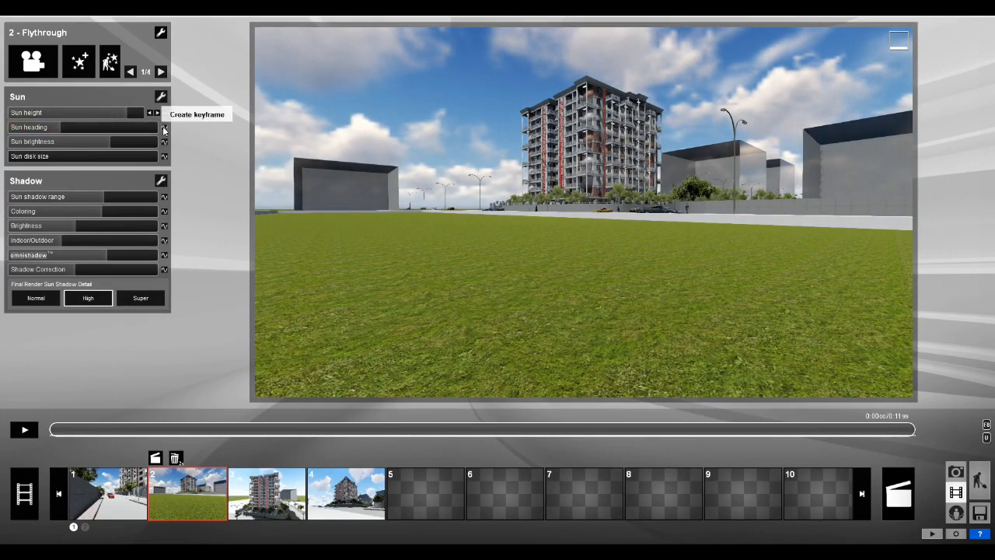
# - Add a Sun heading keyframe with a higher value at about 10.54 s, and replay clip 2 from the start
pyautogui.moveTo(59, 433); pyautogui.dragTo(811, 440)
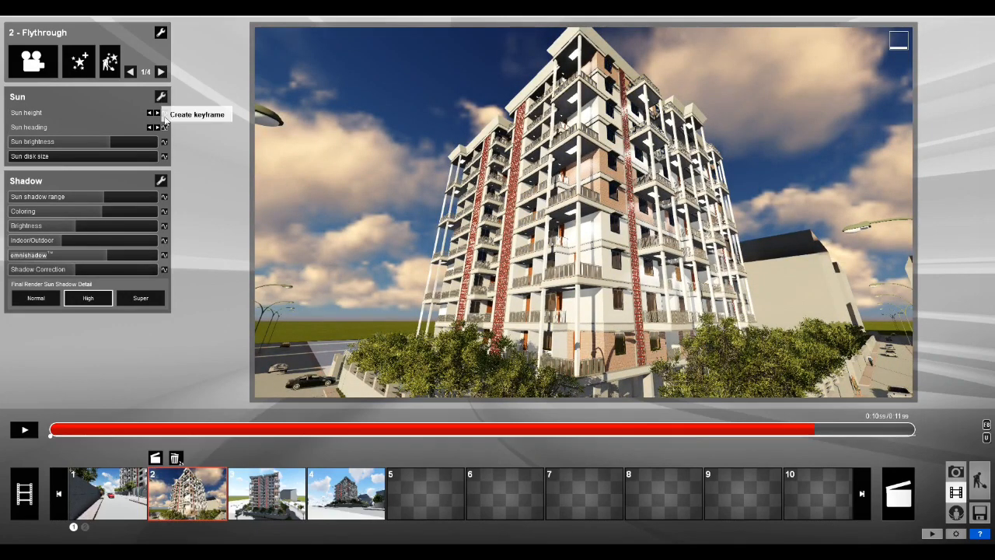
pyautogui.click(164, 115)
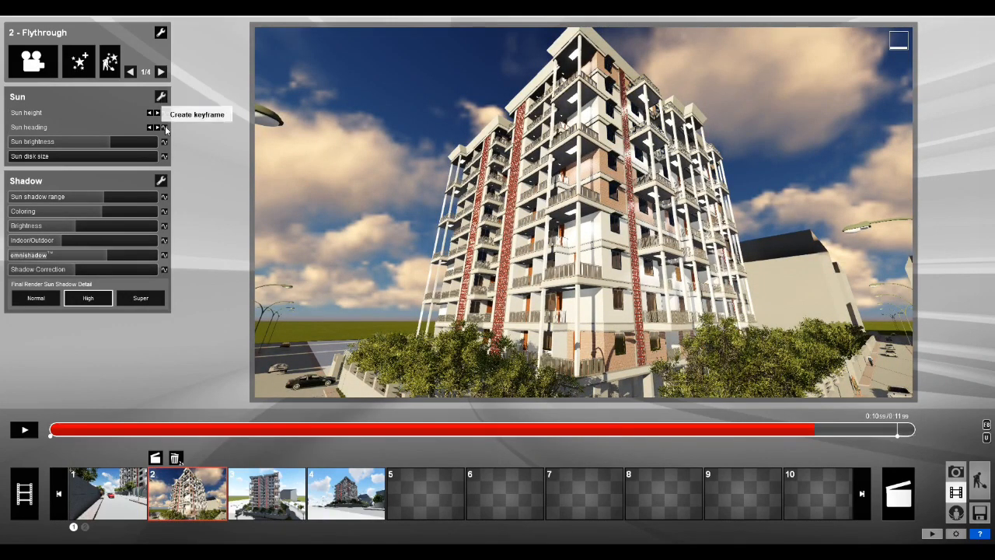
pyautogui.click(164, 128)
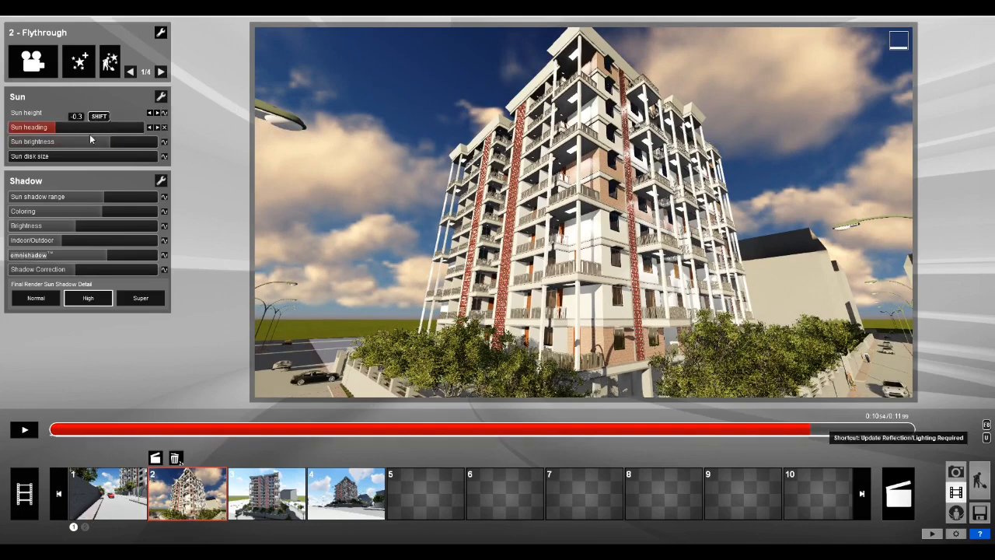
pyautogui.moveTo(63, 128); pyautogui.dragTo(104, 133)
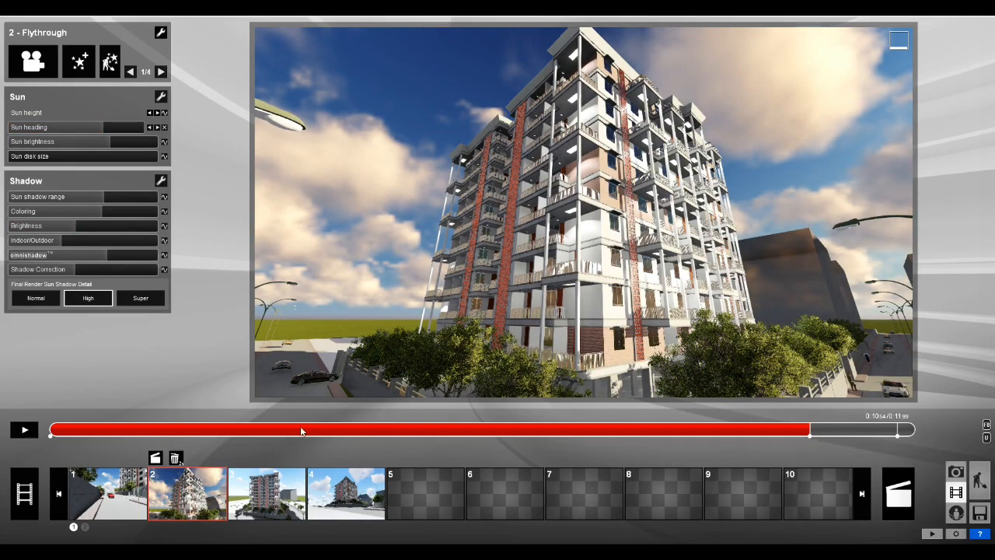
pyautogui.click(898, 434)
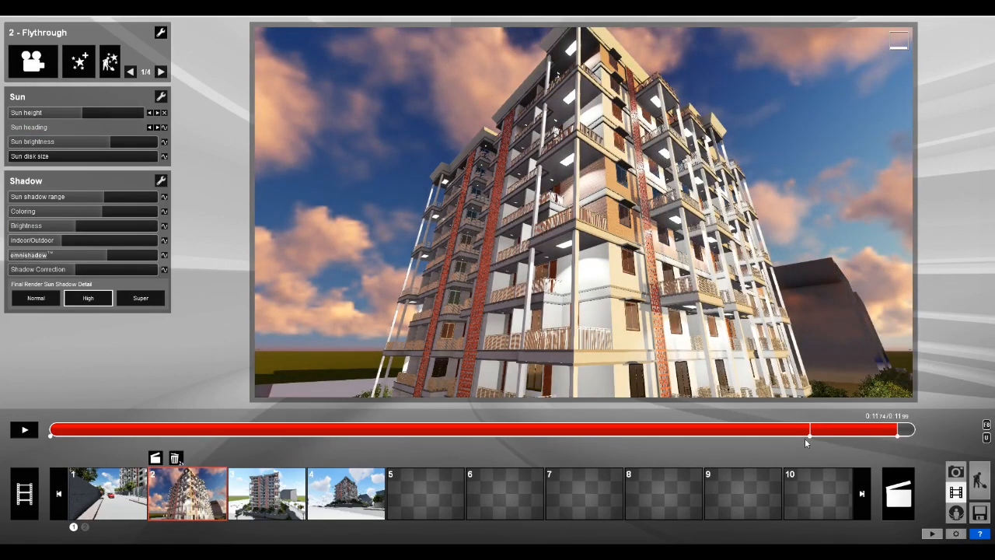
pyautogui.moveTo(805, 437); pyautogui.dragTo(21, 434)
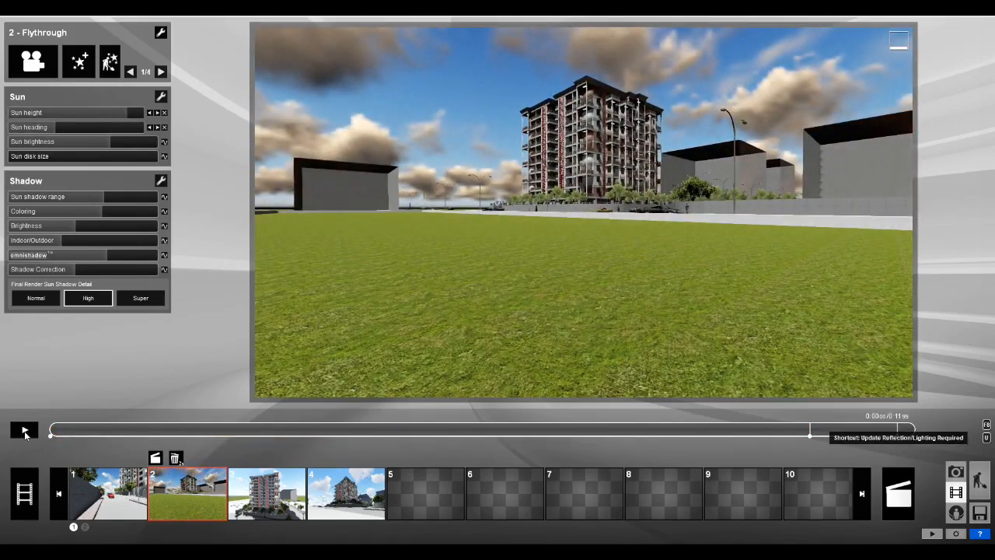
pyautogui.click(24, 432)
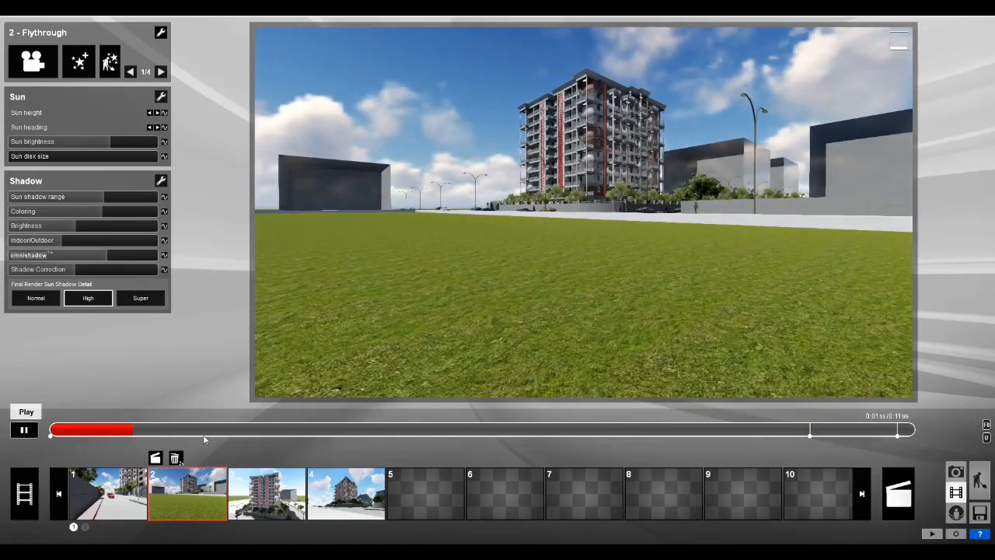
# - Keyframe the Sun brightness at clip 2's start, lower it to 0.3 at the clip's end, and play the clip
pyautogui.click(31, 430)
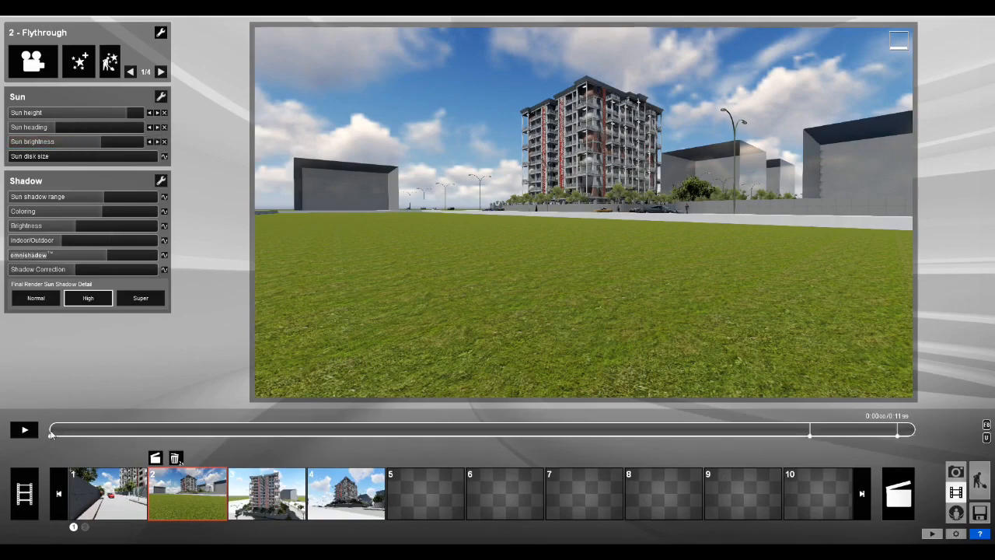
pyautogui.moveTo(53, 434); pyautogui.dragTo(920, 435)
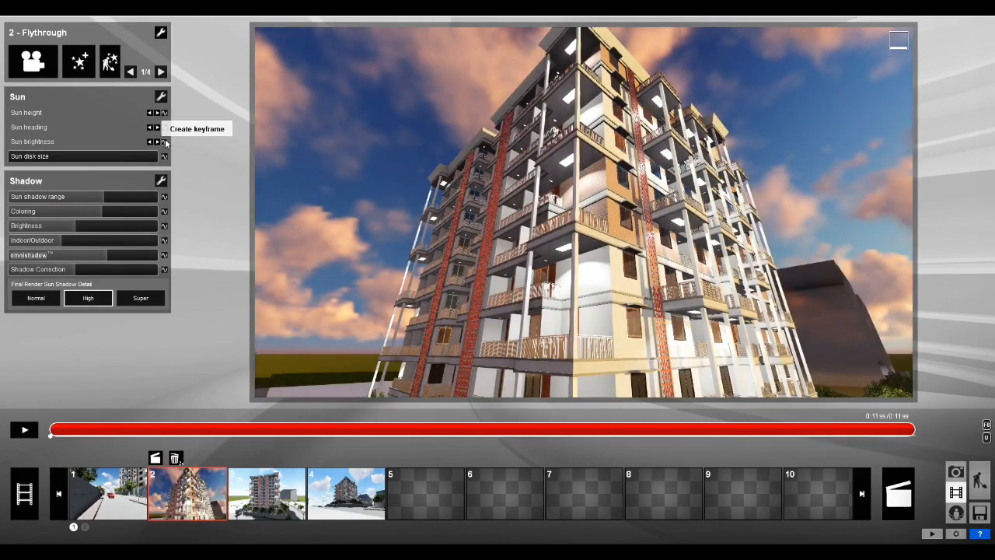
pyautogui.click(164, 141)
pyautogui.moveTo(100, 143); pyautogui.dragTo(91, 146)
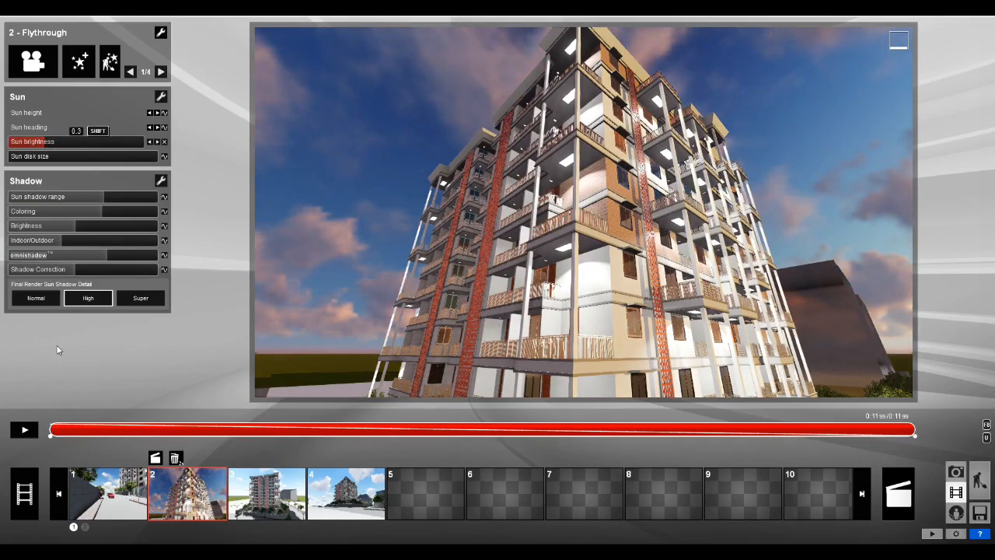
pyautogui.click(26, 431)
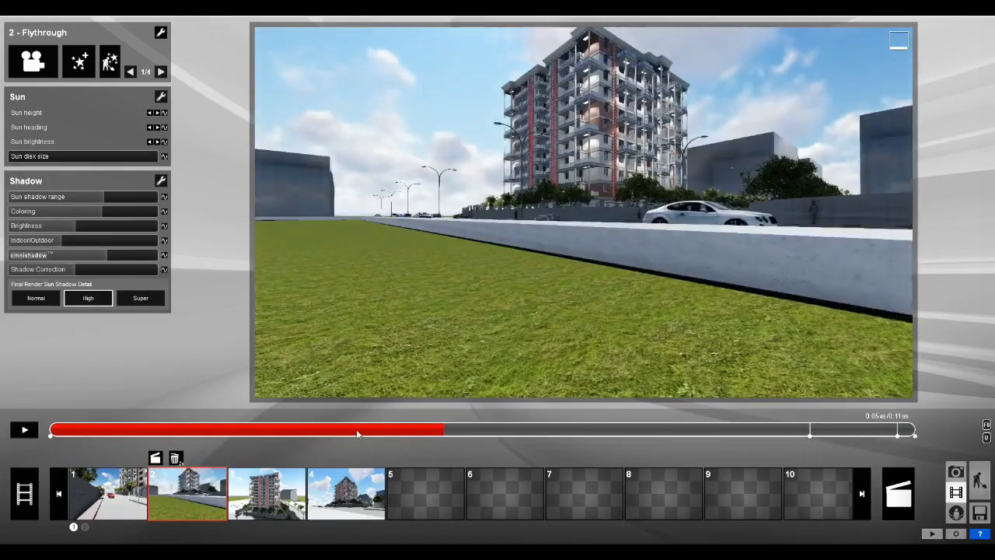
# - Check the Sun brightness keyframes and raise the brightness slightly on the one at clip 2's start
pyautogui.moveTo(356, 430); pyautogui.dragTo(1, 450)
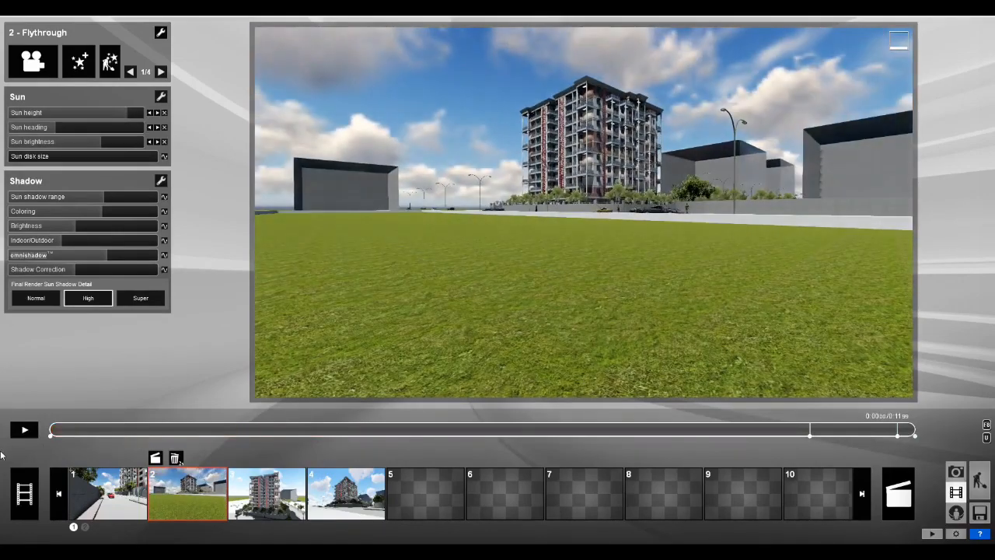
pyautogui.moveTo(108, 146)
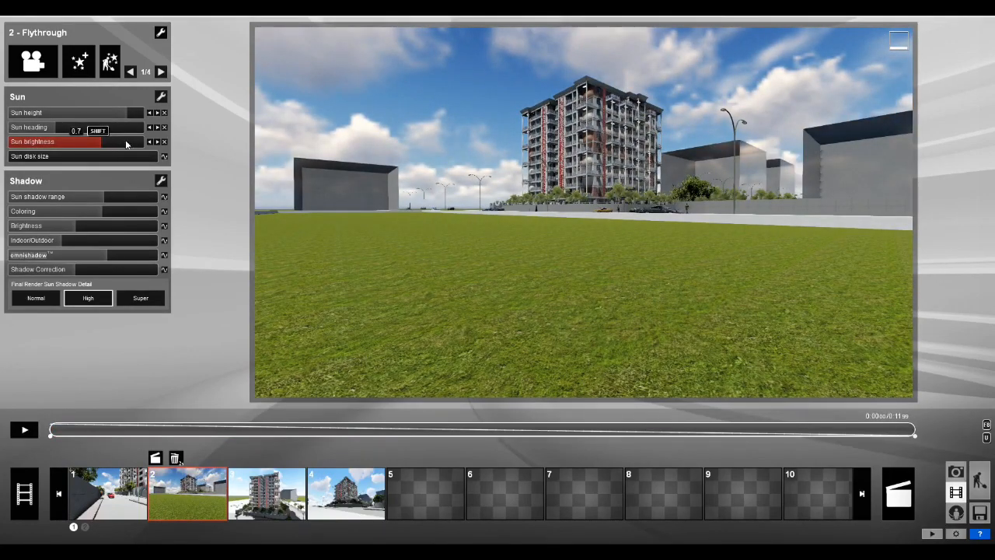
pyautogui.click(157, 142)
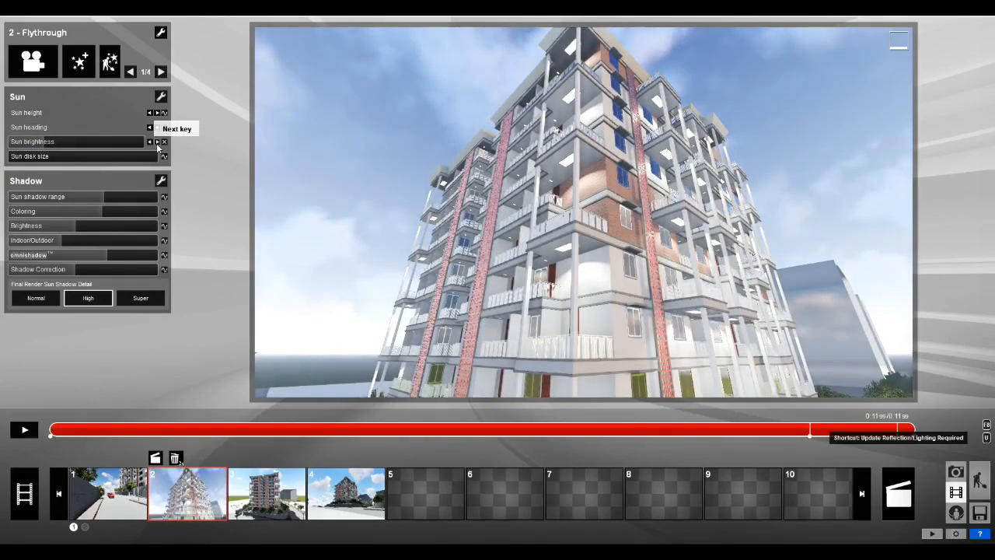
pyautogui.click(151, 143)
pyautogui.click(151, 145)
pyautogui.click(154, 143)
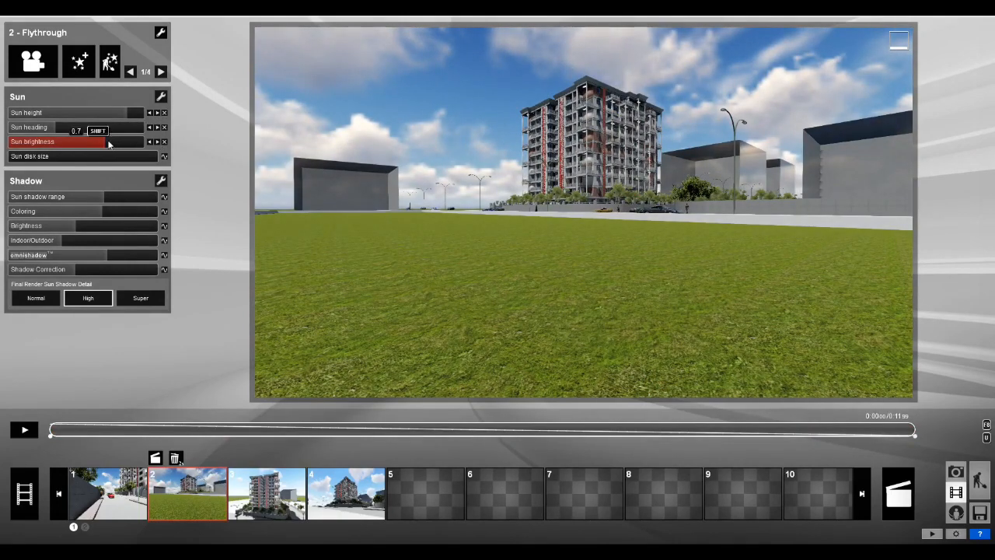
pyautogui.moveTo(109, 143); pyautogui.dragTo(124, 144)
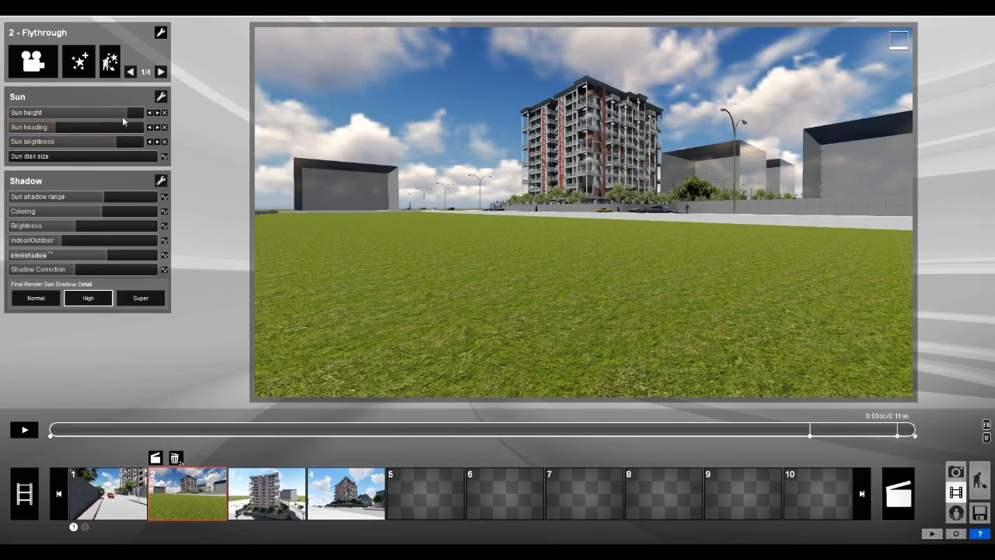
# - Lower the Sun height slightly on the keyframe at clip 2's start and play the clip
pyautogui.moveTo(126, 116); pyautogui.dragTo(117, 118)
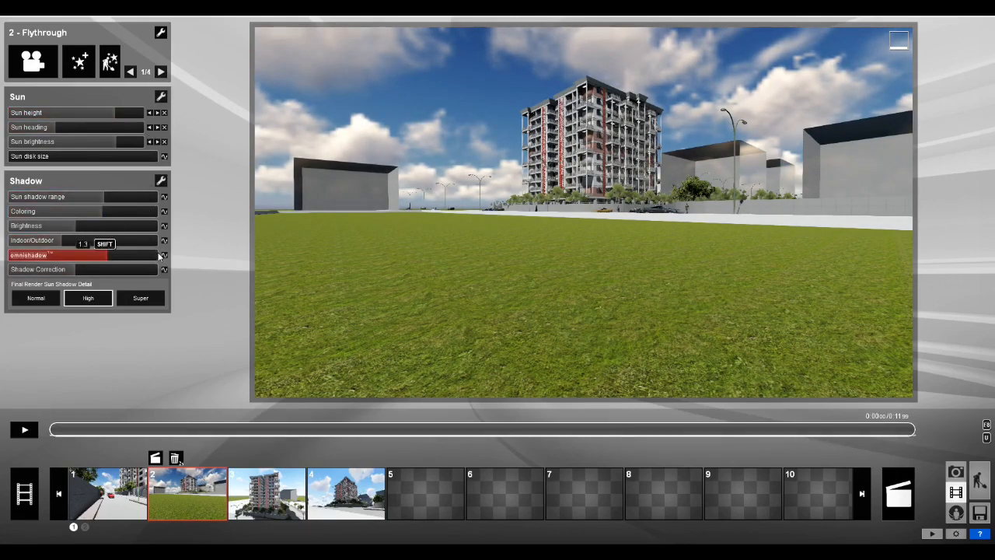
pyautogui.click(34, 435)
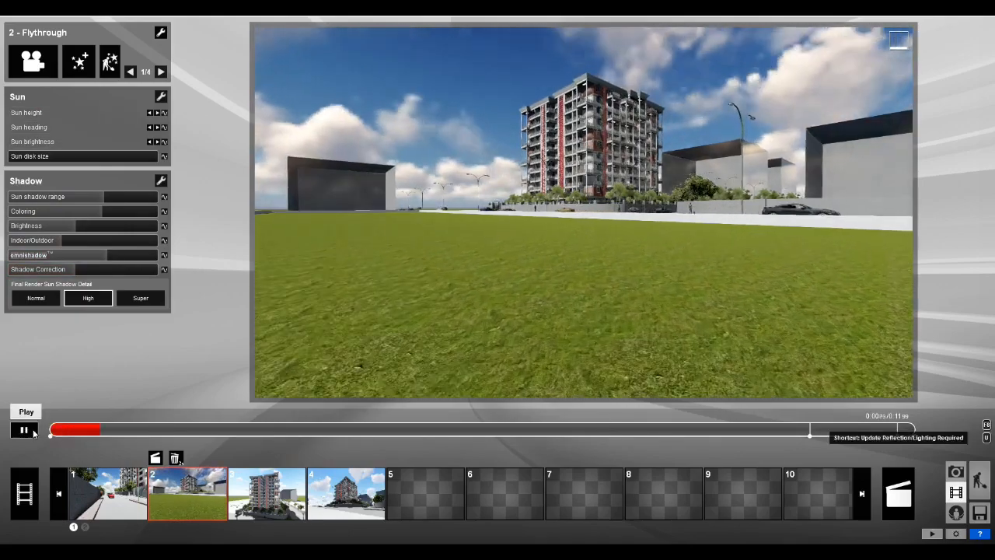